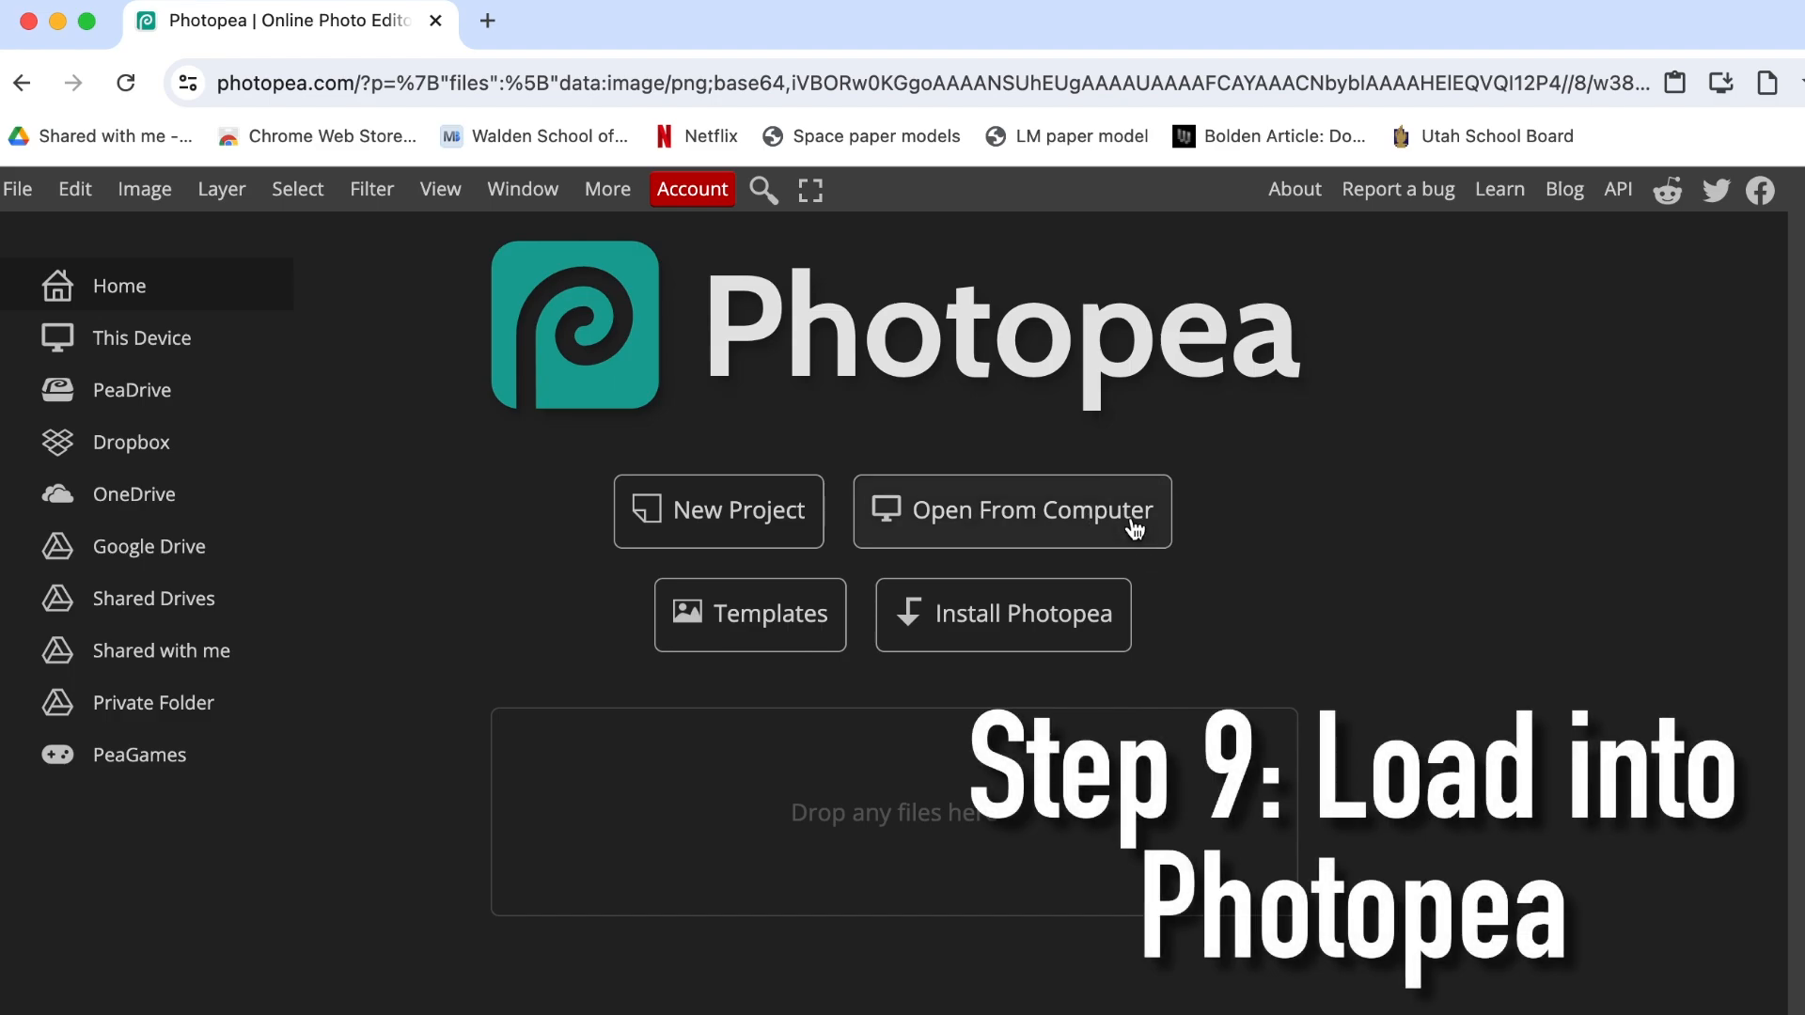
Open the IMG_6496 comic page photo and place guides along the four edges of the paper
double_click(393, 898)
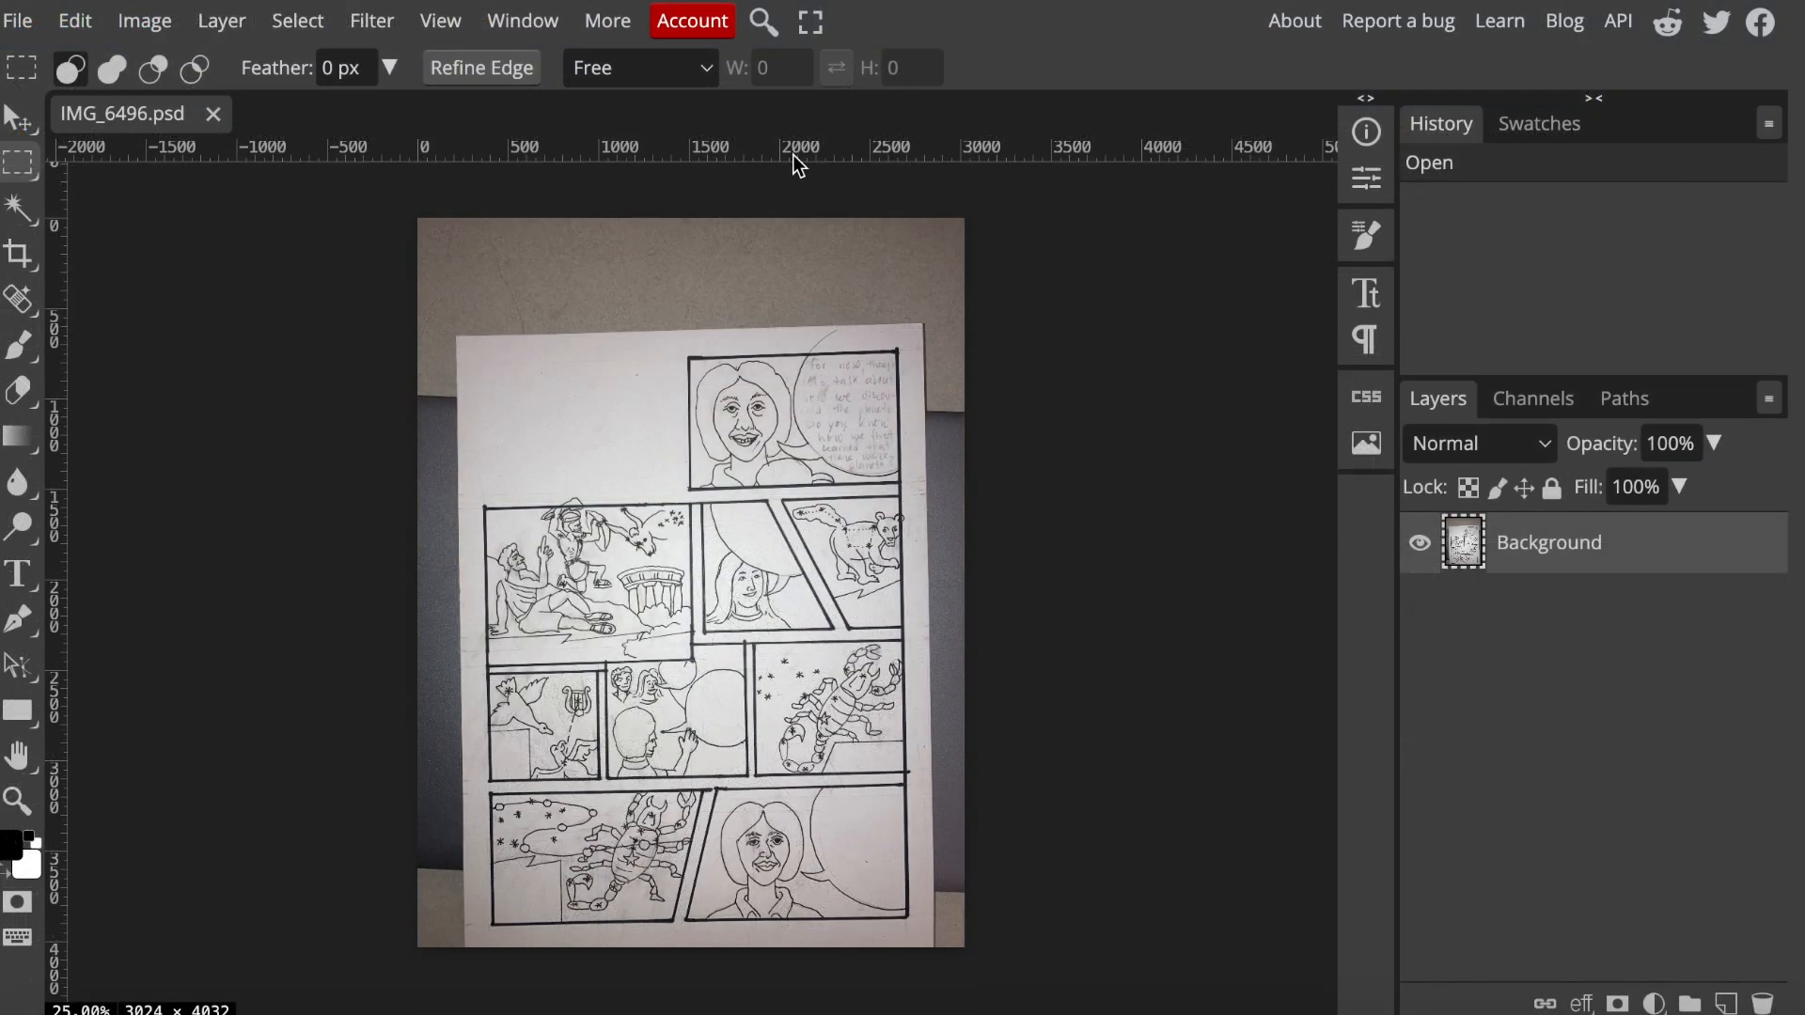
left_click_drag(793, 155, 795, 322)
left_click_drag(54, 498, 455, 552)
left_click_drag(58, 559, 936, 718)
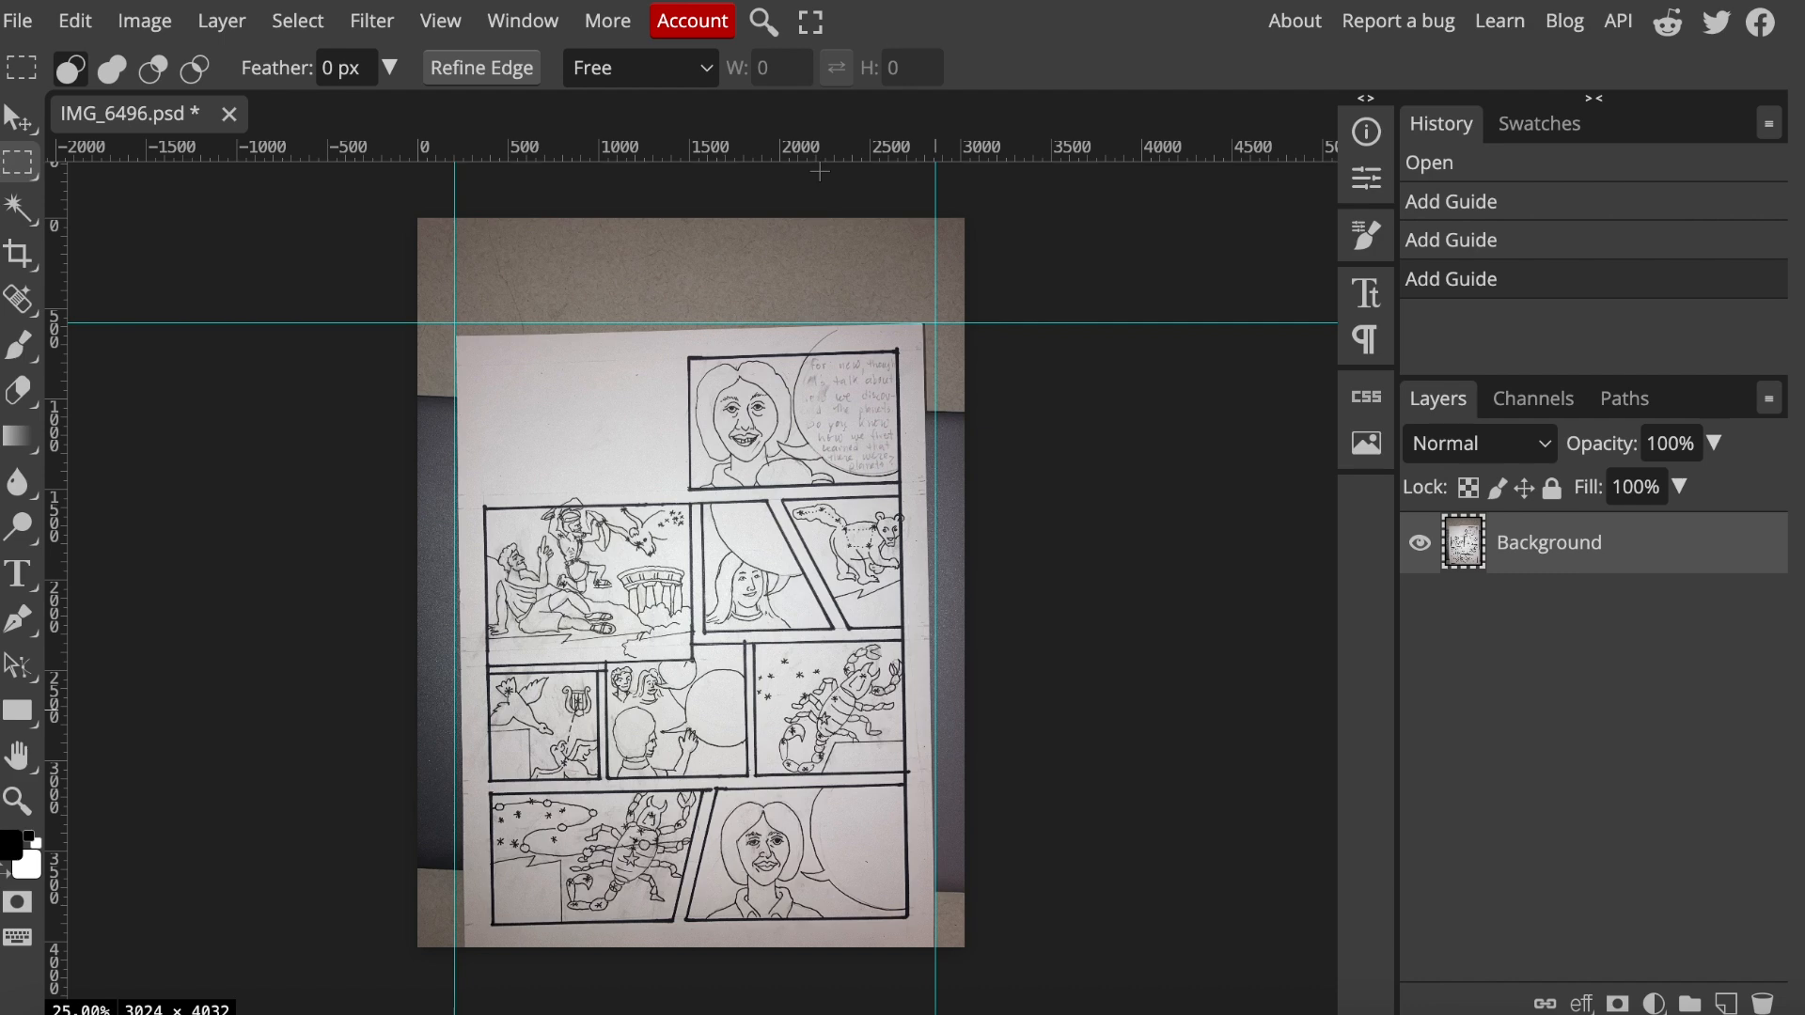
left_click_drag(820, 155, 839, 947)
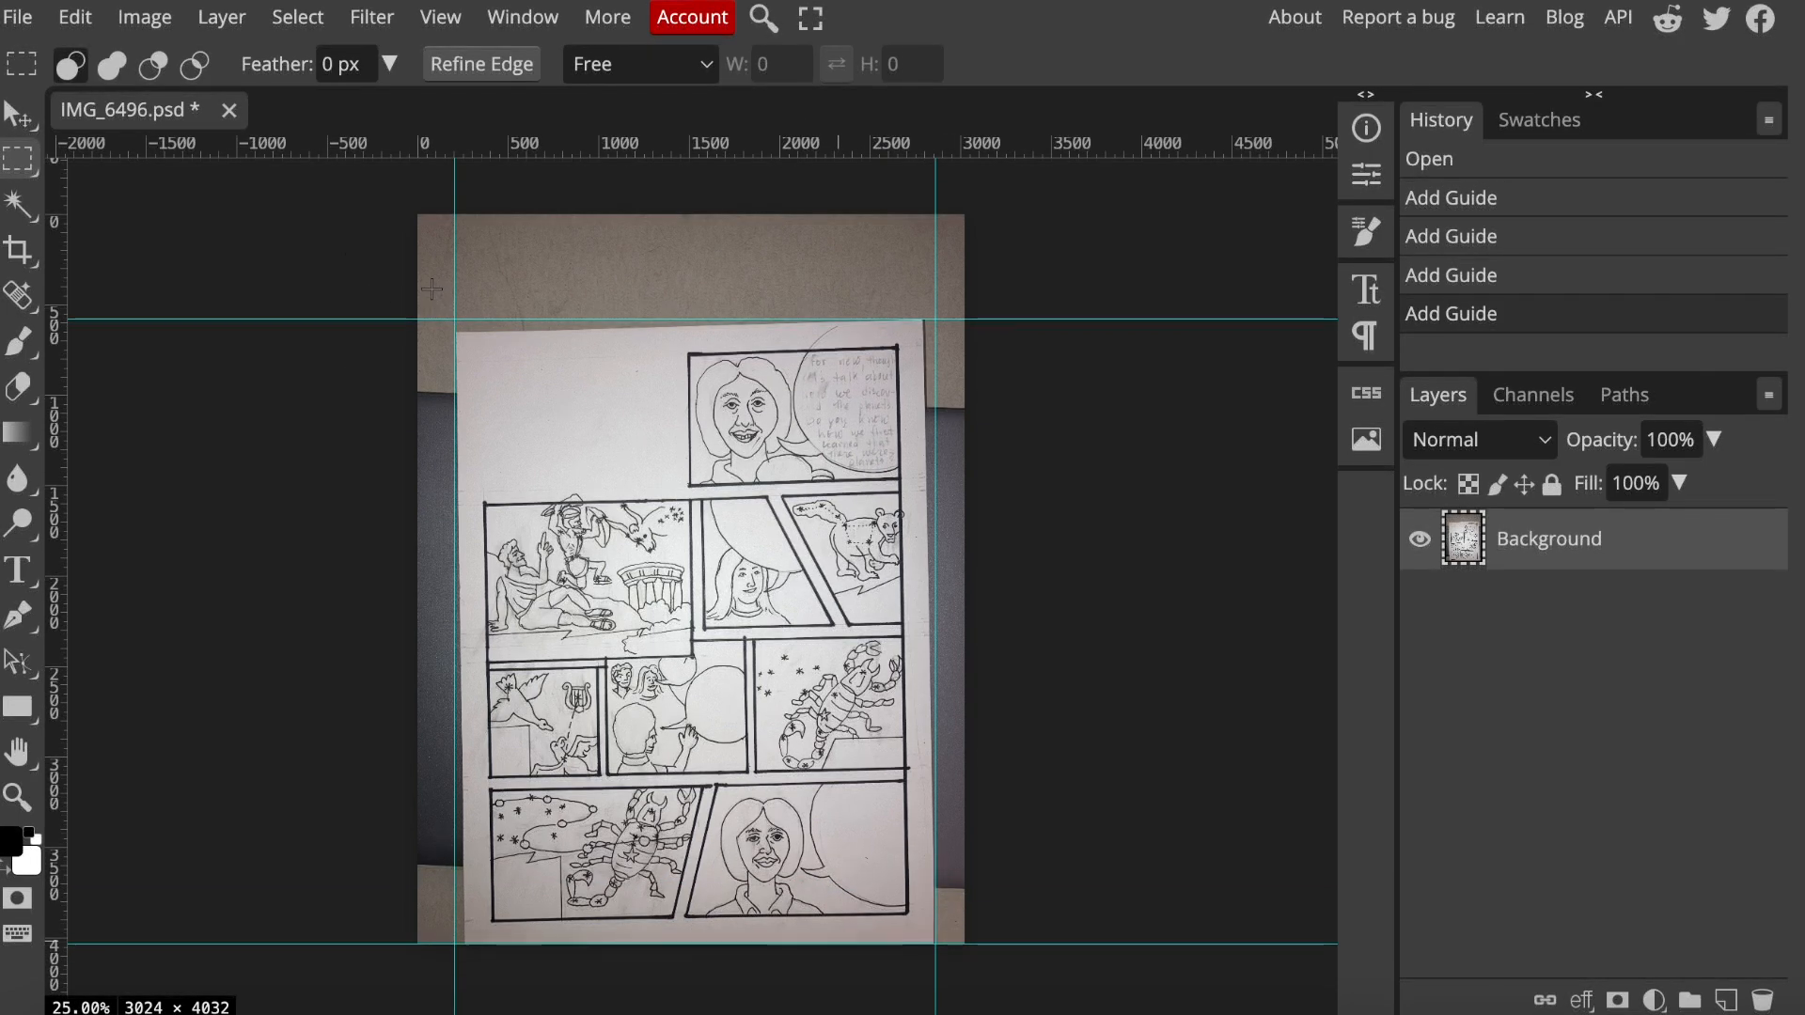
Select the area around the page, distort its corners so the paper lines up with the guides, and deselect
left_click_drag(430, 288, 950, 947)
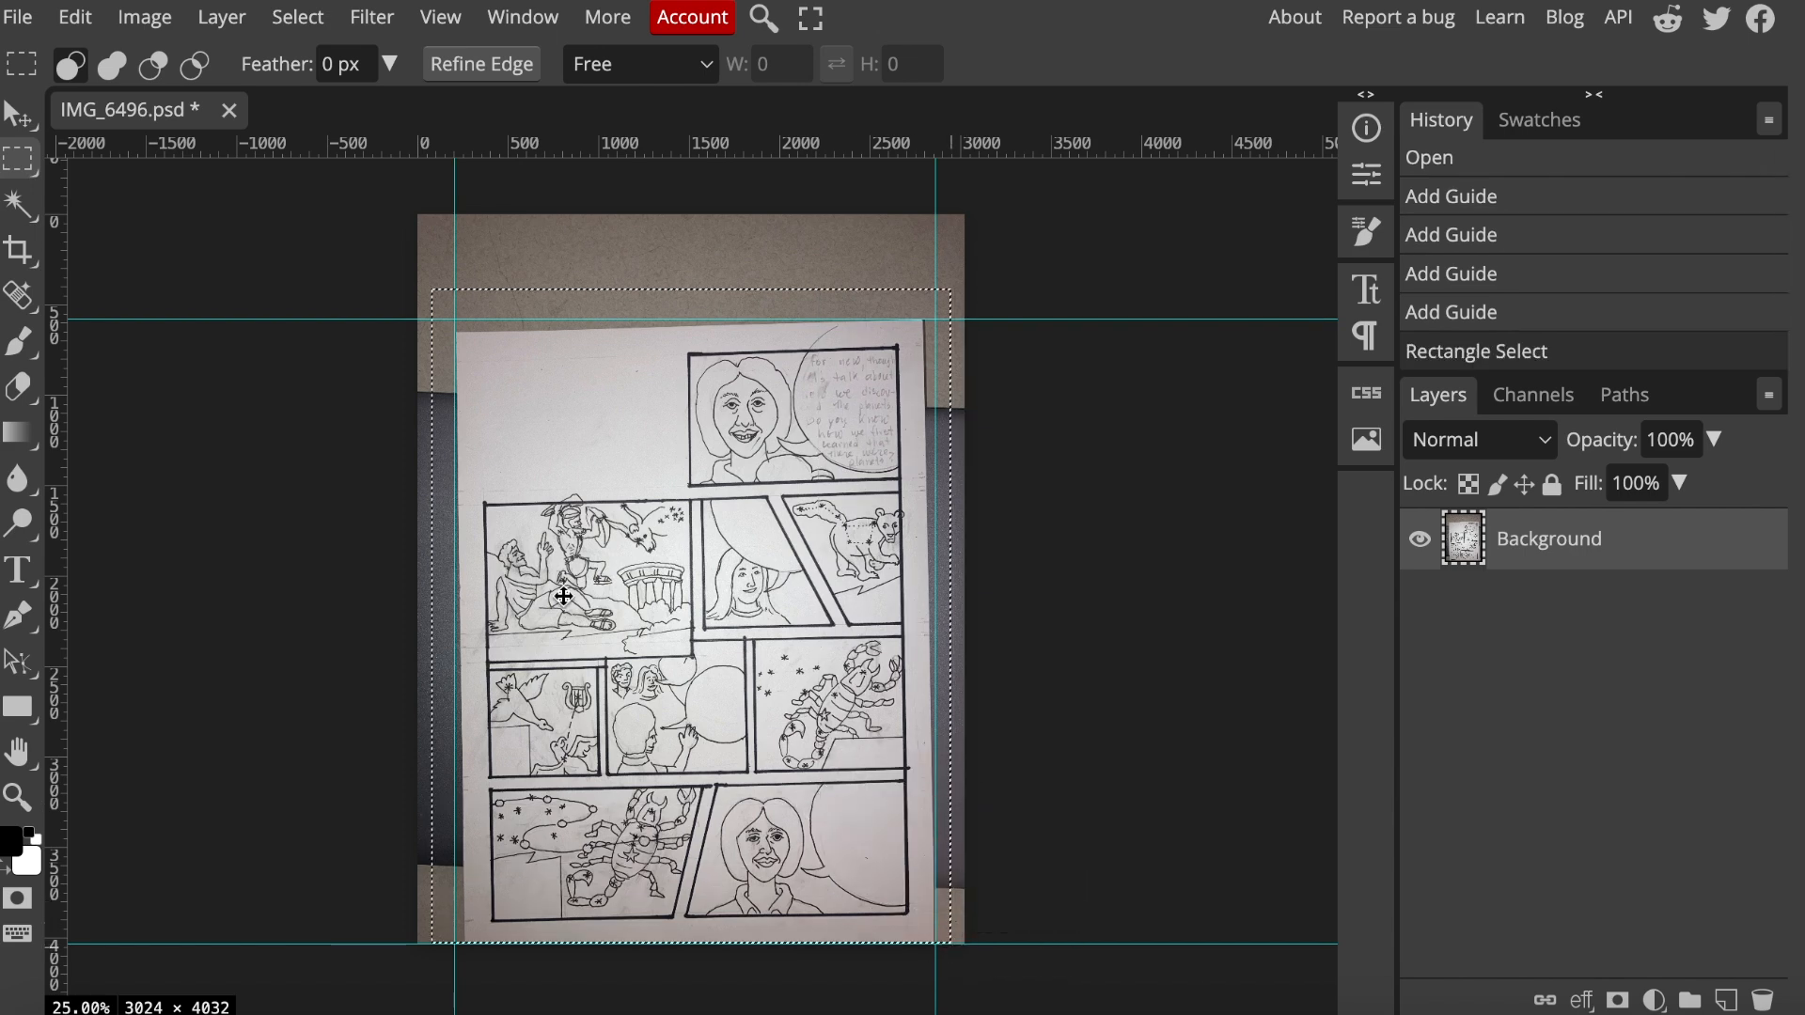
left_click(74, 19)
mouse_move(126, 713)
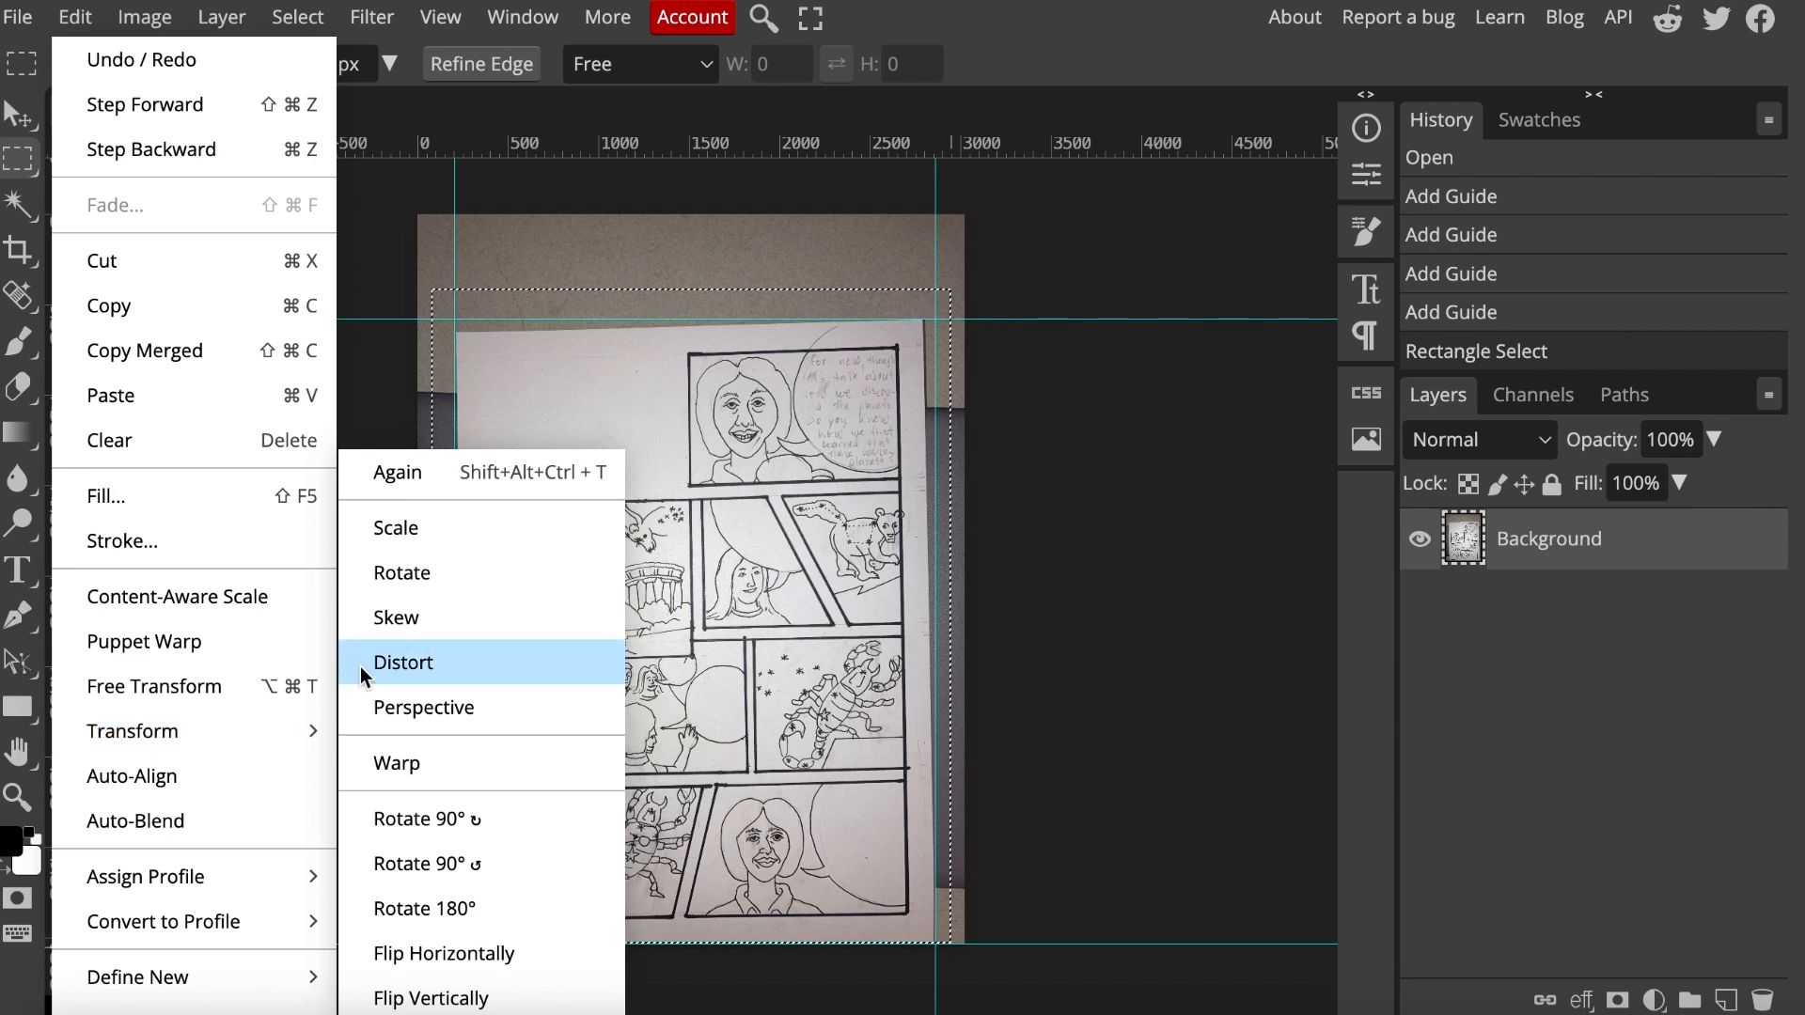
left_click(397, 663)
left_click_drag(431, 284, 430, 273)
left_click_drag(952, 289, 965, 290)
left_click_drag(953, 943, 953, 954)
left_click_drag(430, 946, 425, 943)
key("Return")
key("ctrl+d")
Clear all guides and crop the image to the edges of the straightened page
left_click(440, 18)
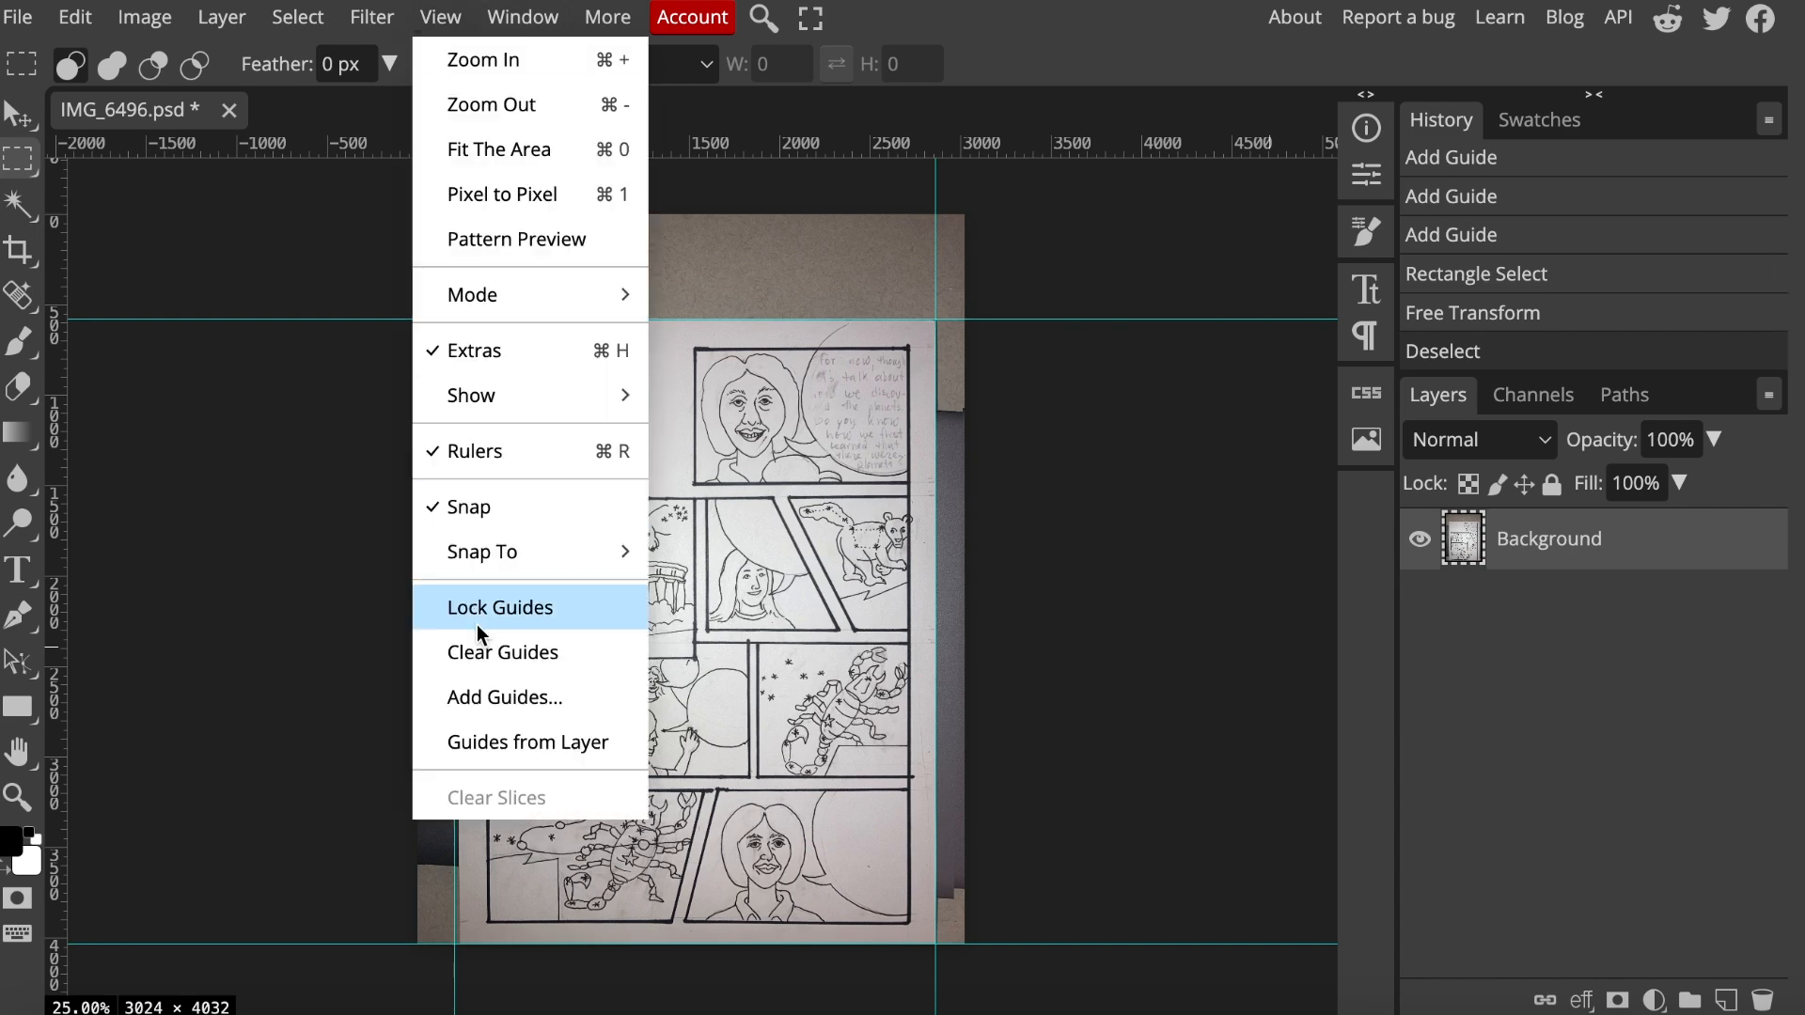
left_click(484, 648)
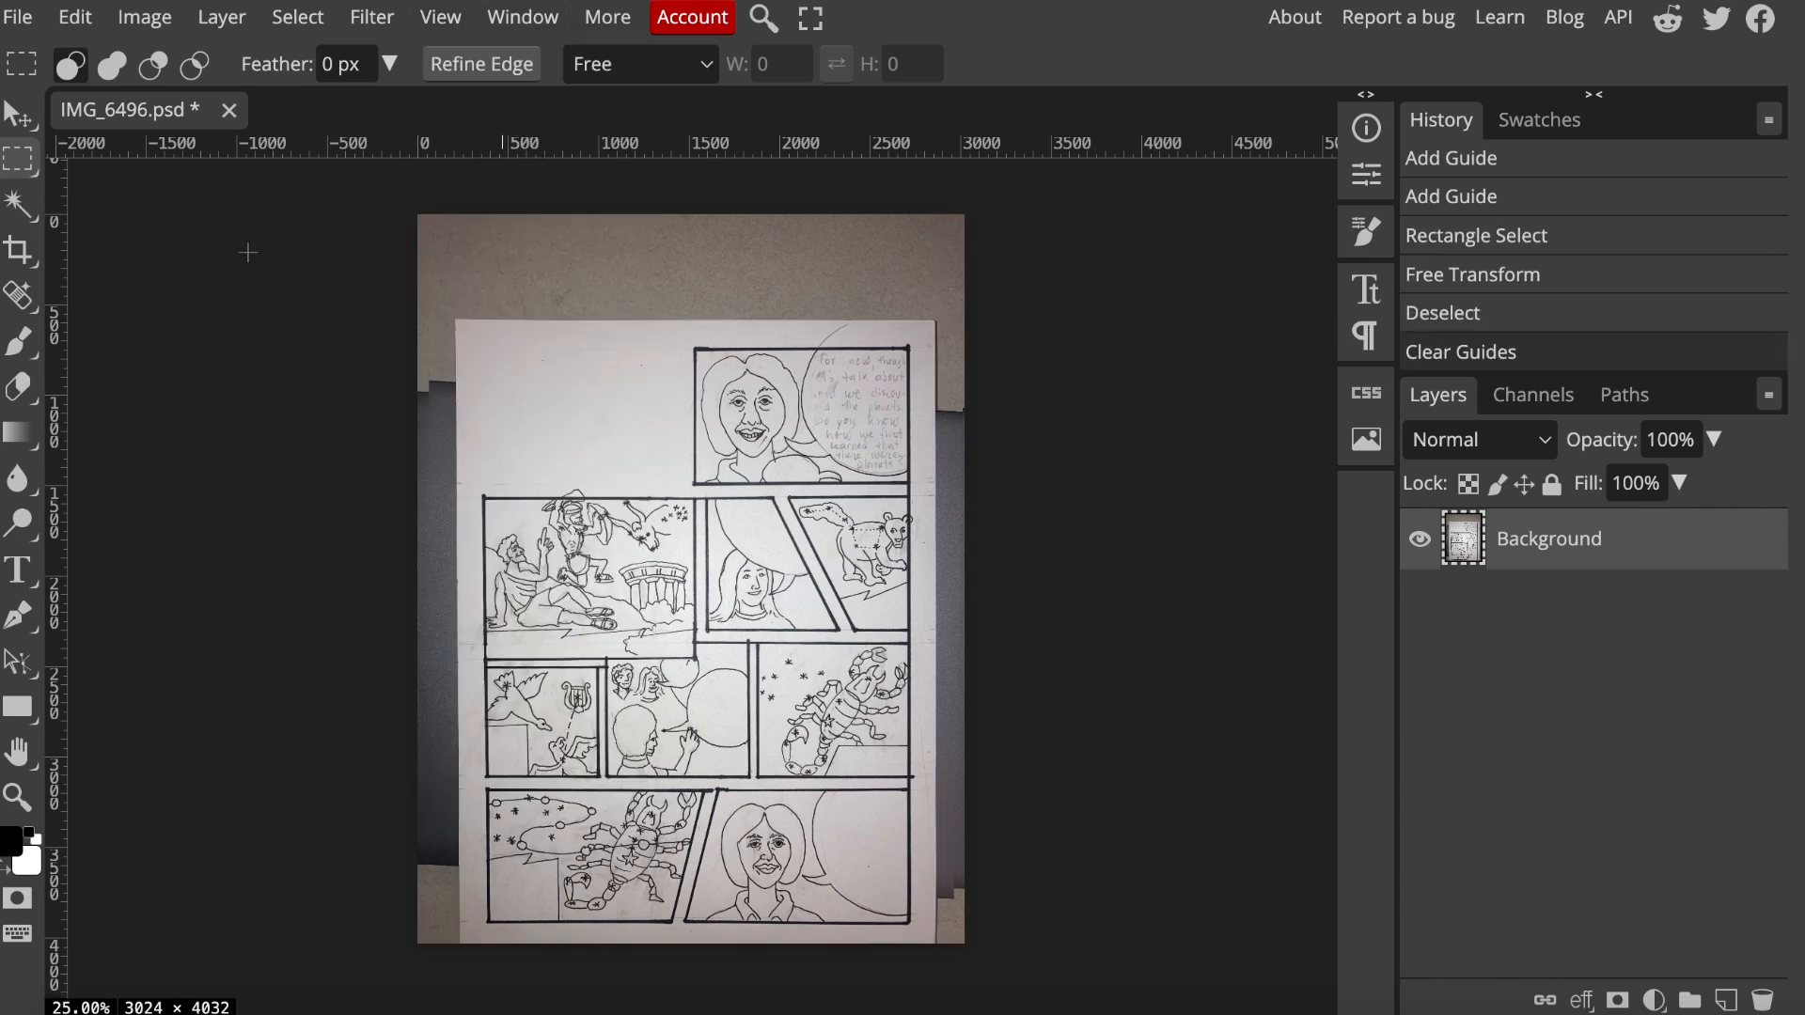
left_click_drag(458, 321, 933, 950)
left_click(144, 17)
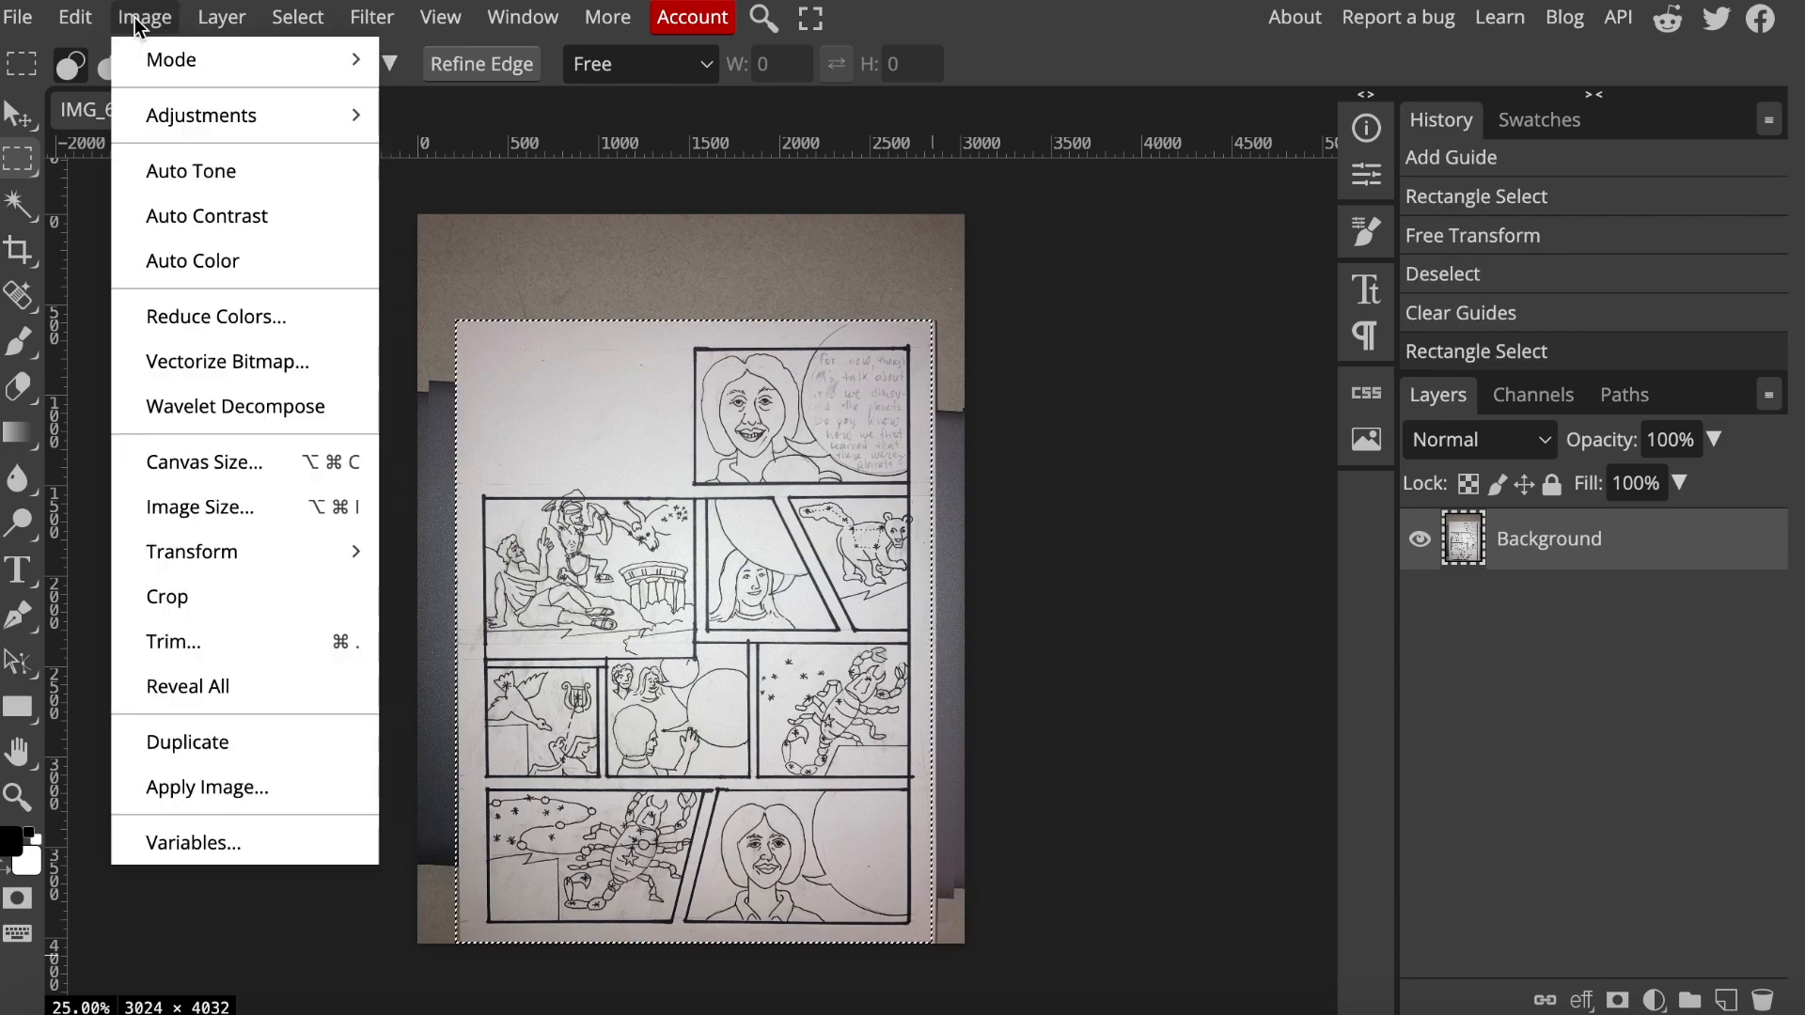
left_click(174, 592)
key("ctrl+d")
Lower the saturation of the line drawing with a Hue/Saturation adjustment to remove its color
scroll(664, 668, "up", 5)
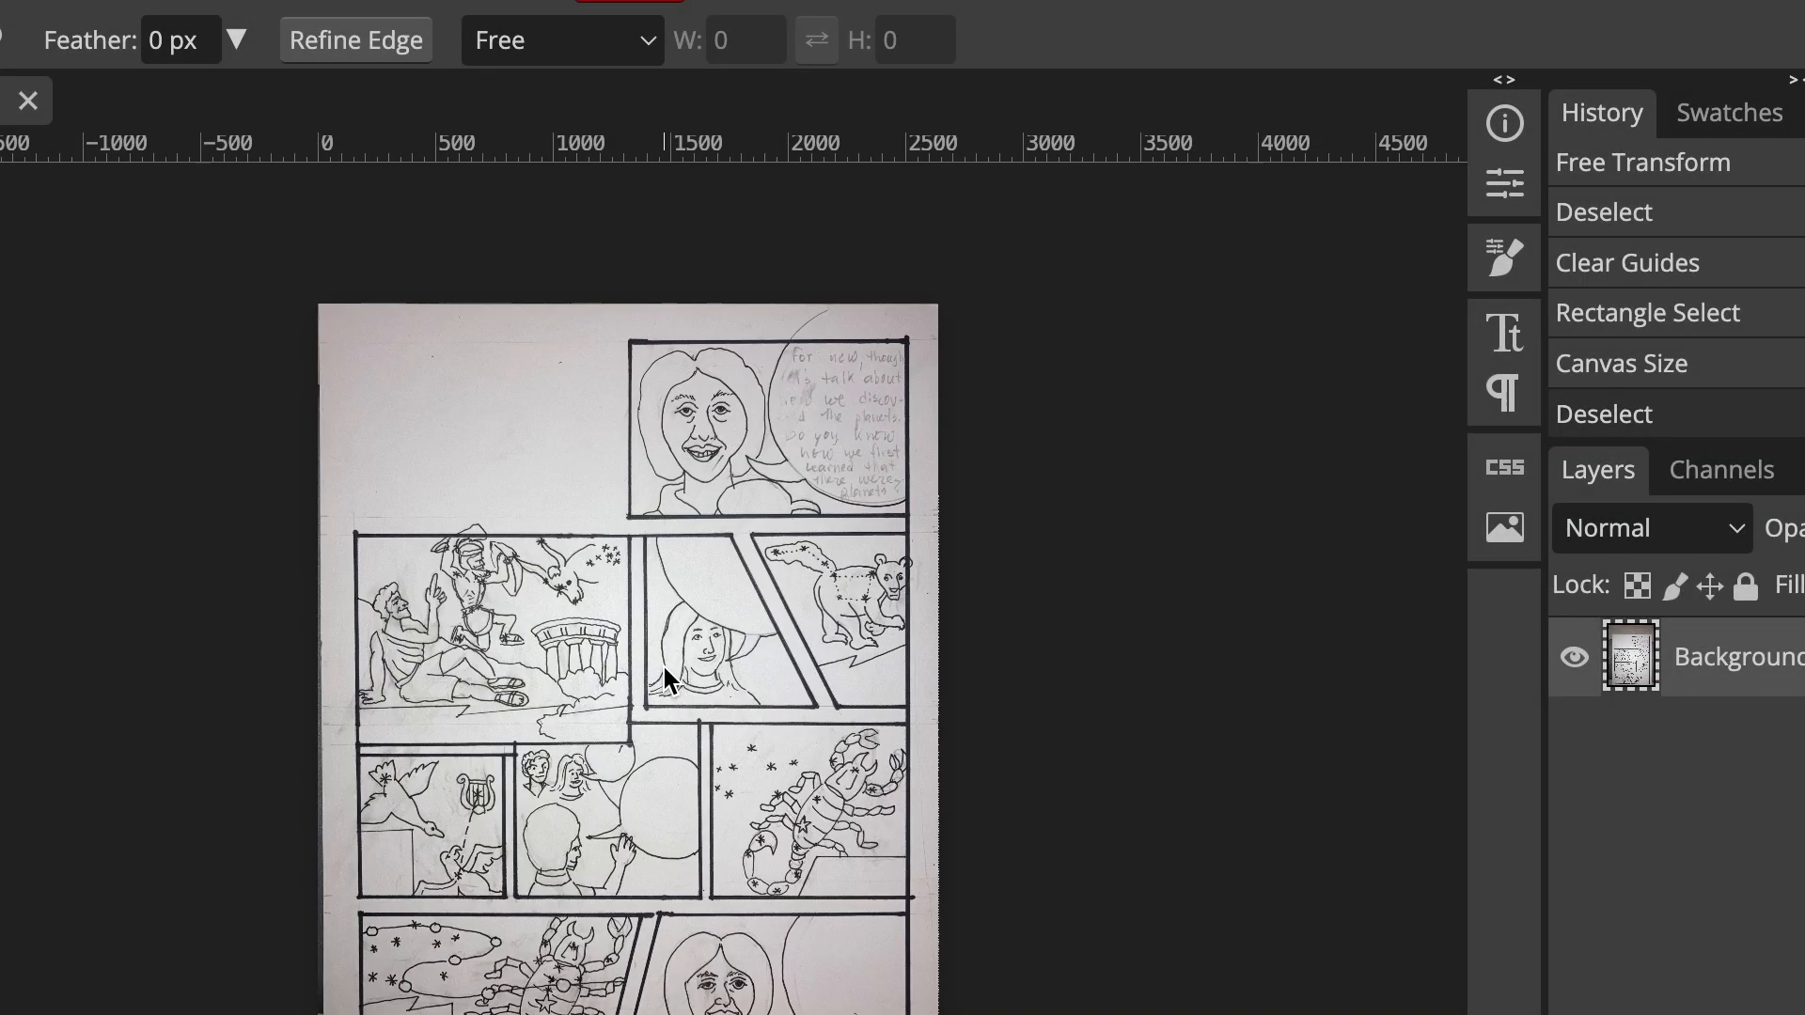
scroll(663, 669, "up", 5)
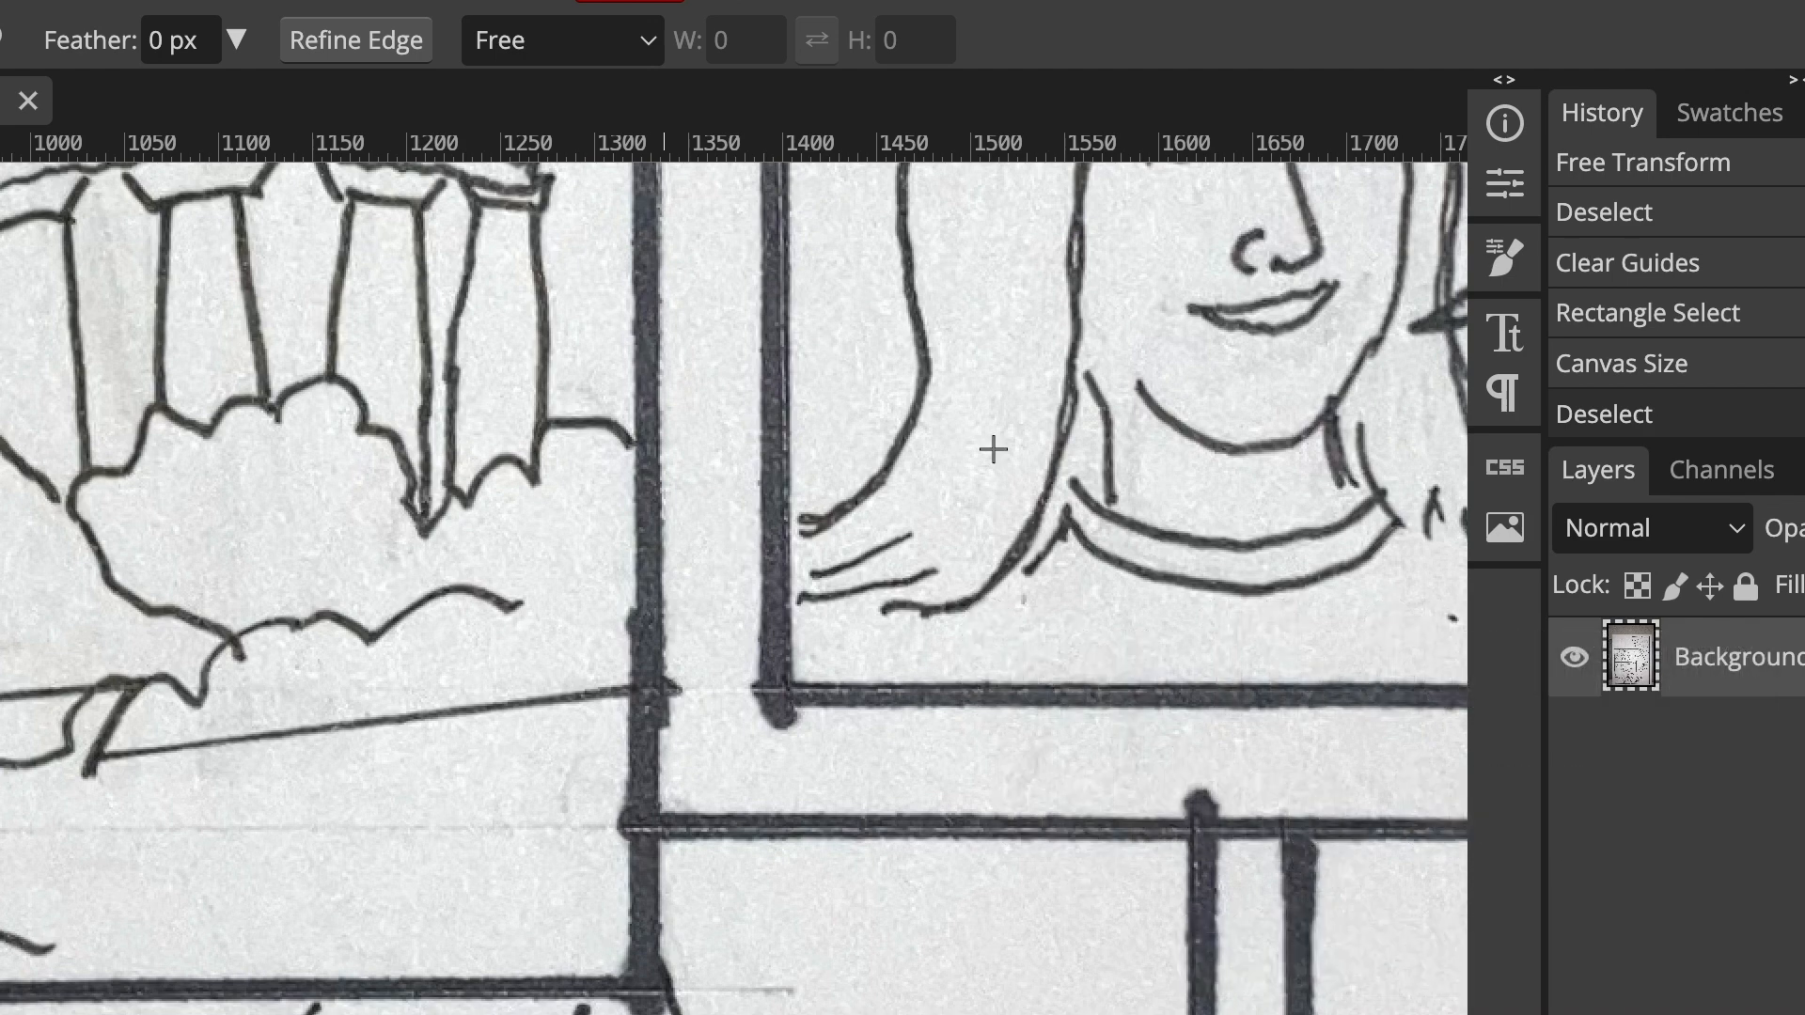
scroll(993, 448, "right", 5)
scroll(992, 447, "up", 4)
scroll(993, 448, "right", 1)
scroll(993, 447, "up", 1)
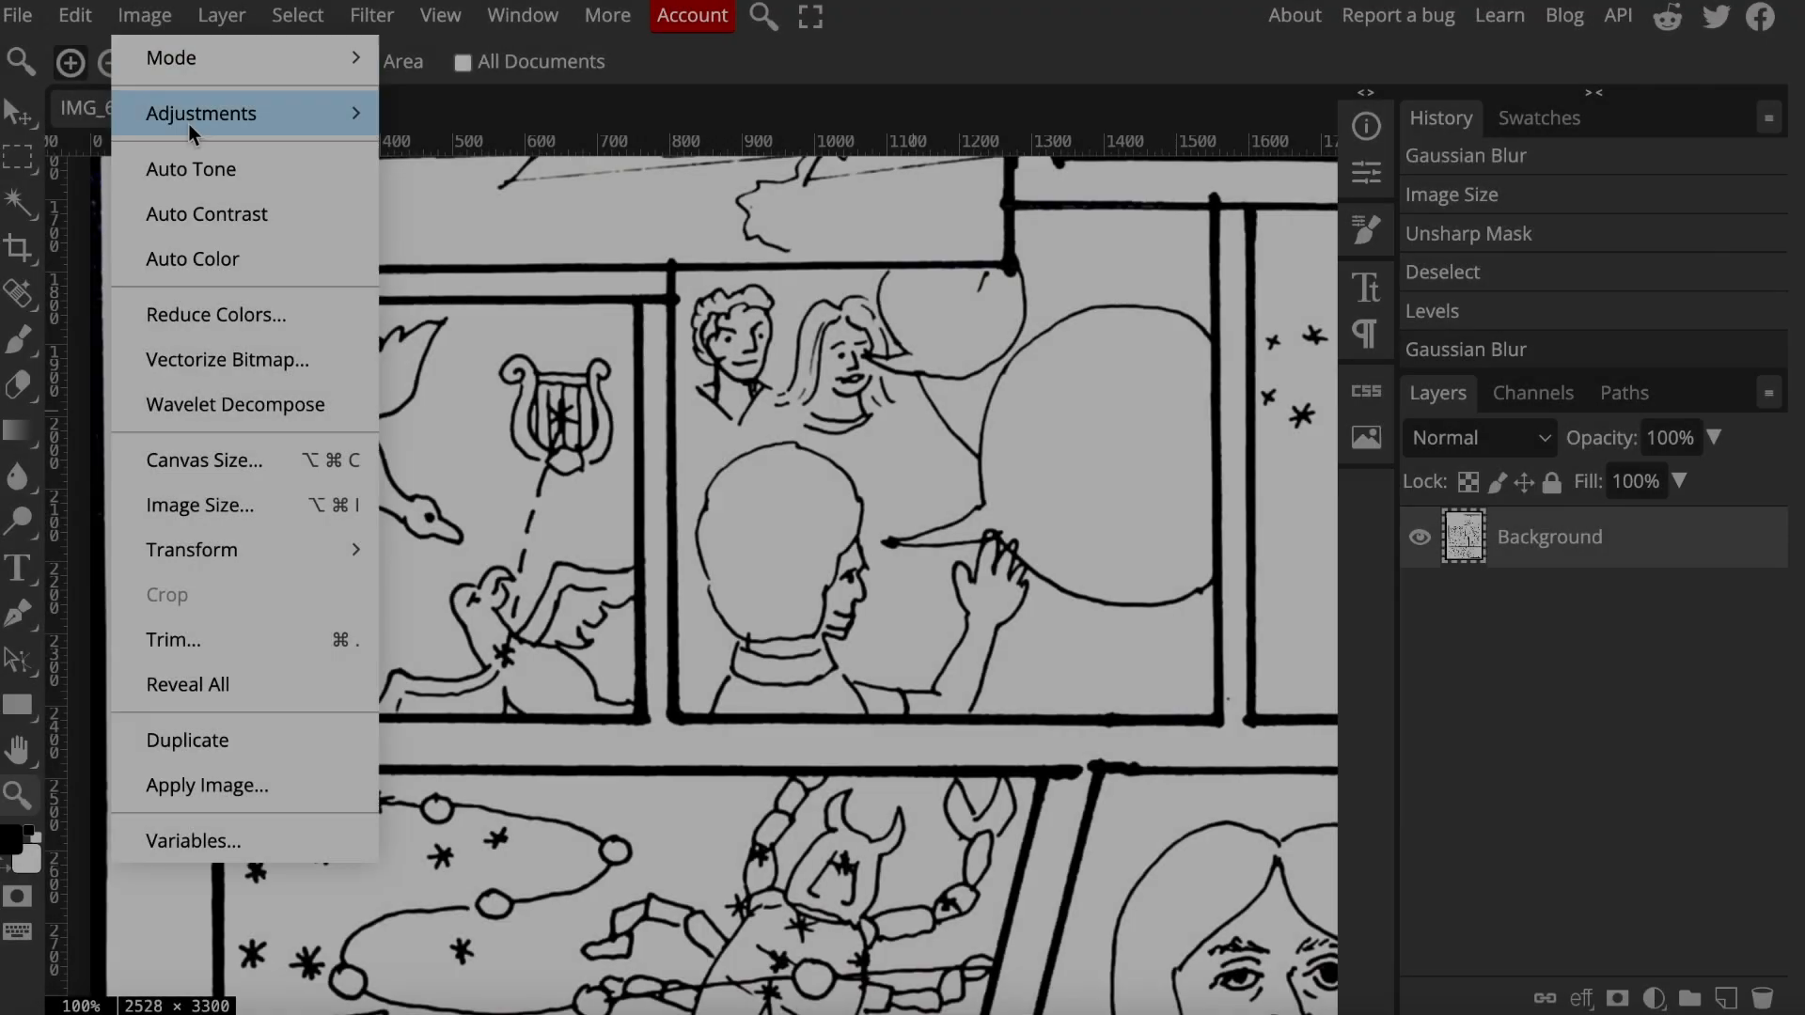
mouse_move(188, 120)
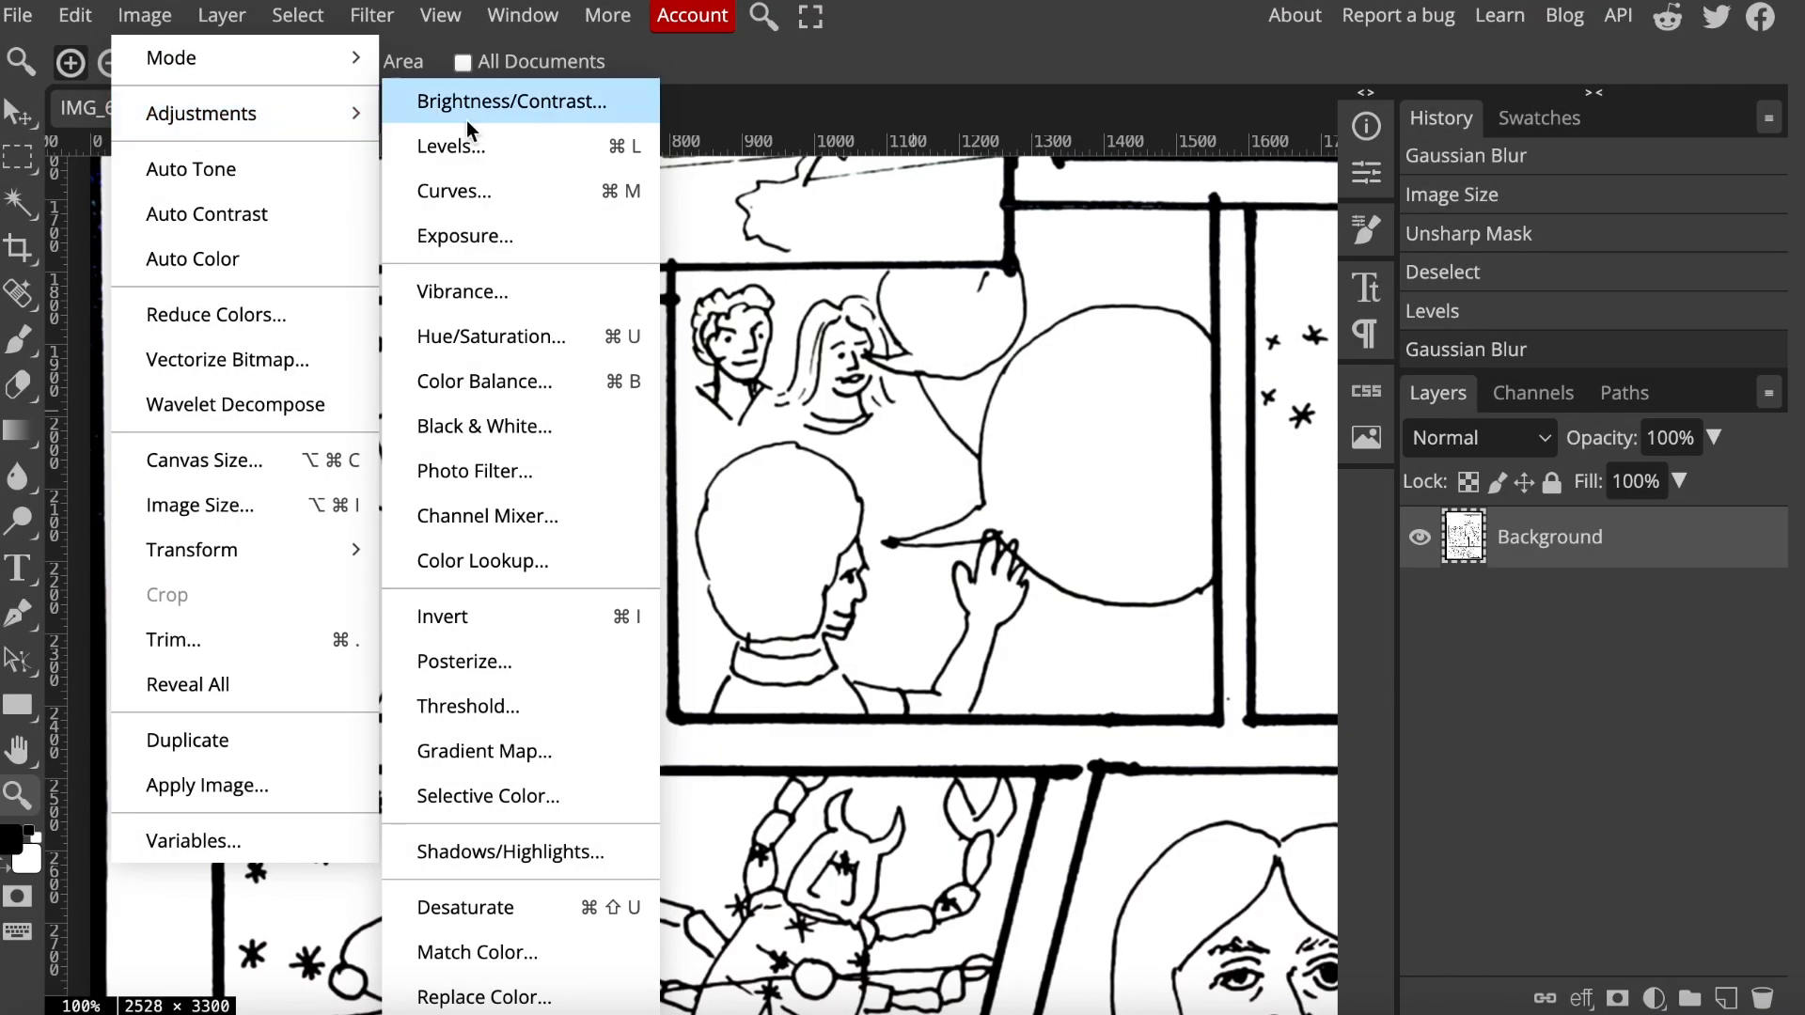
left_click(470, 341)
left_click_drag(450, 466, 181, 452)
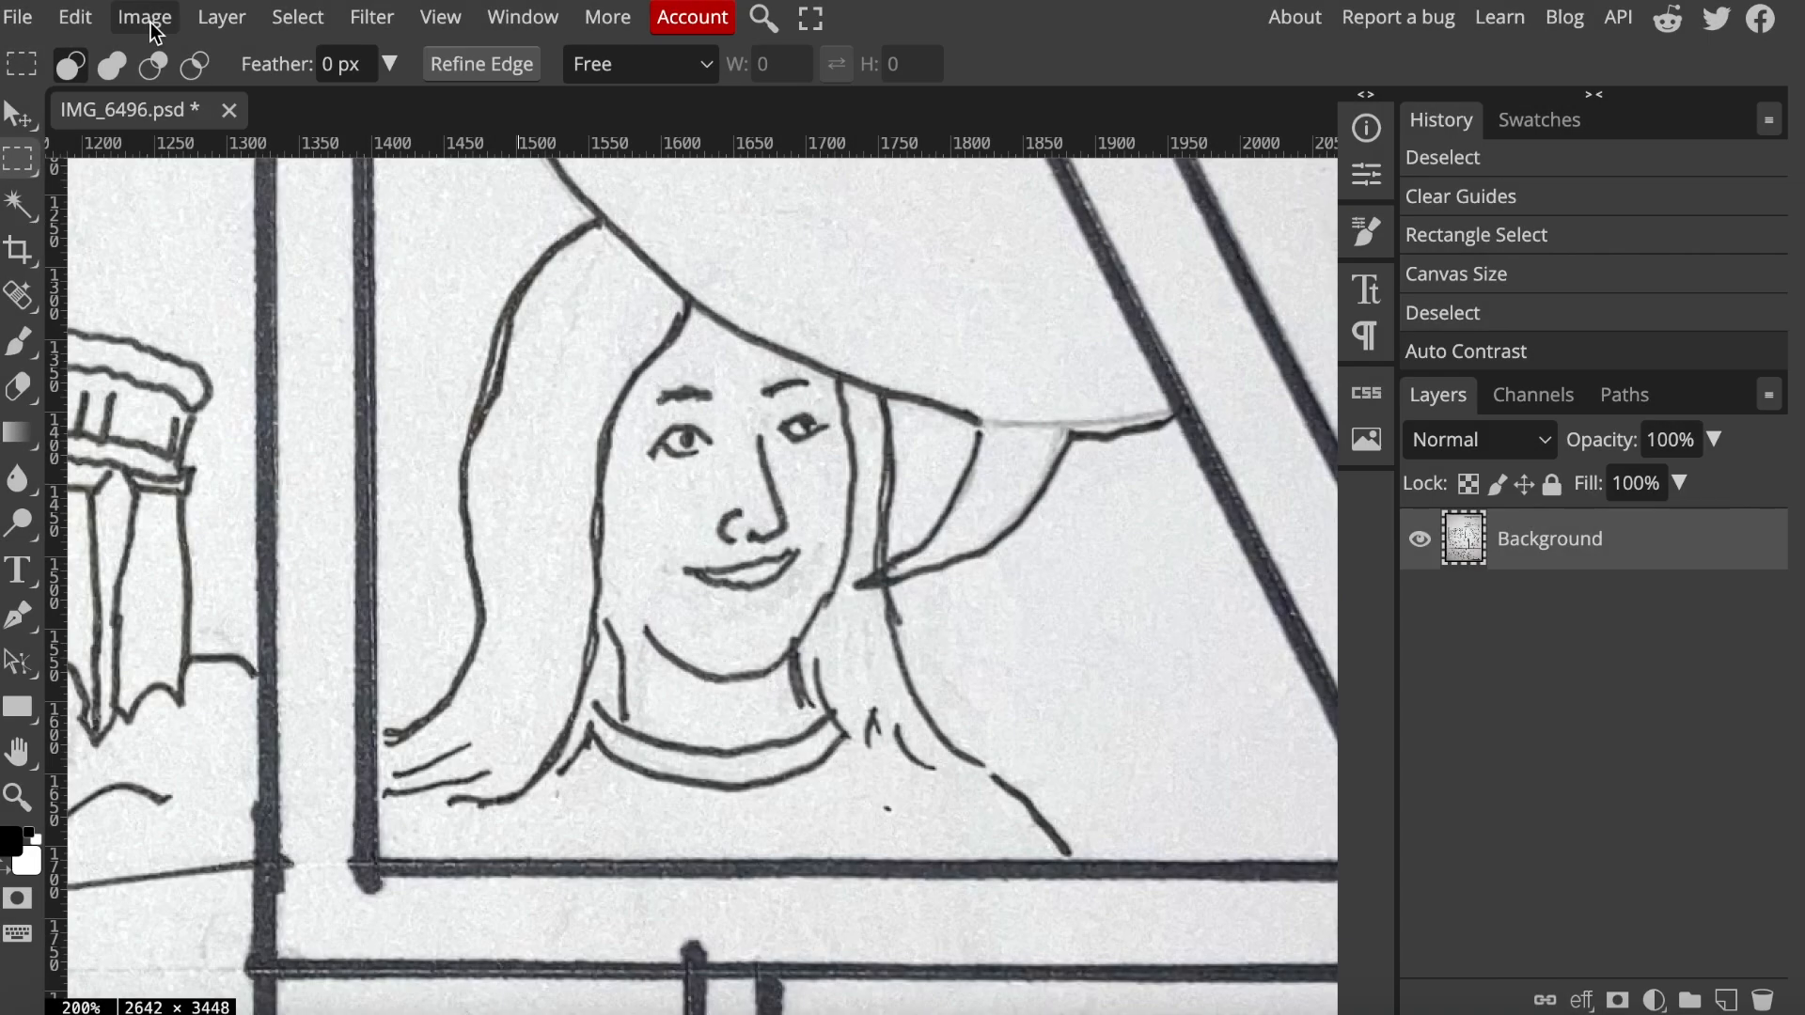
Apply Brightness/Contrast to the drawing with brightness 48 and a raised contrast
left_click(150, 20)
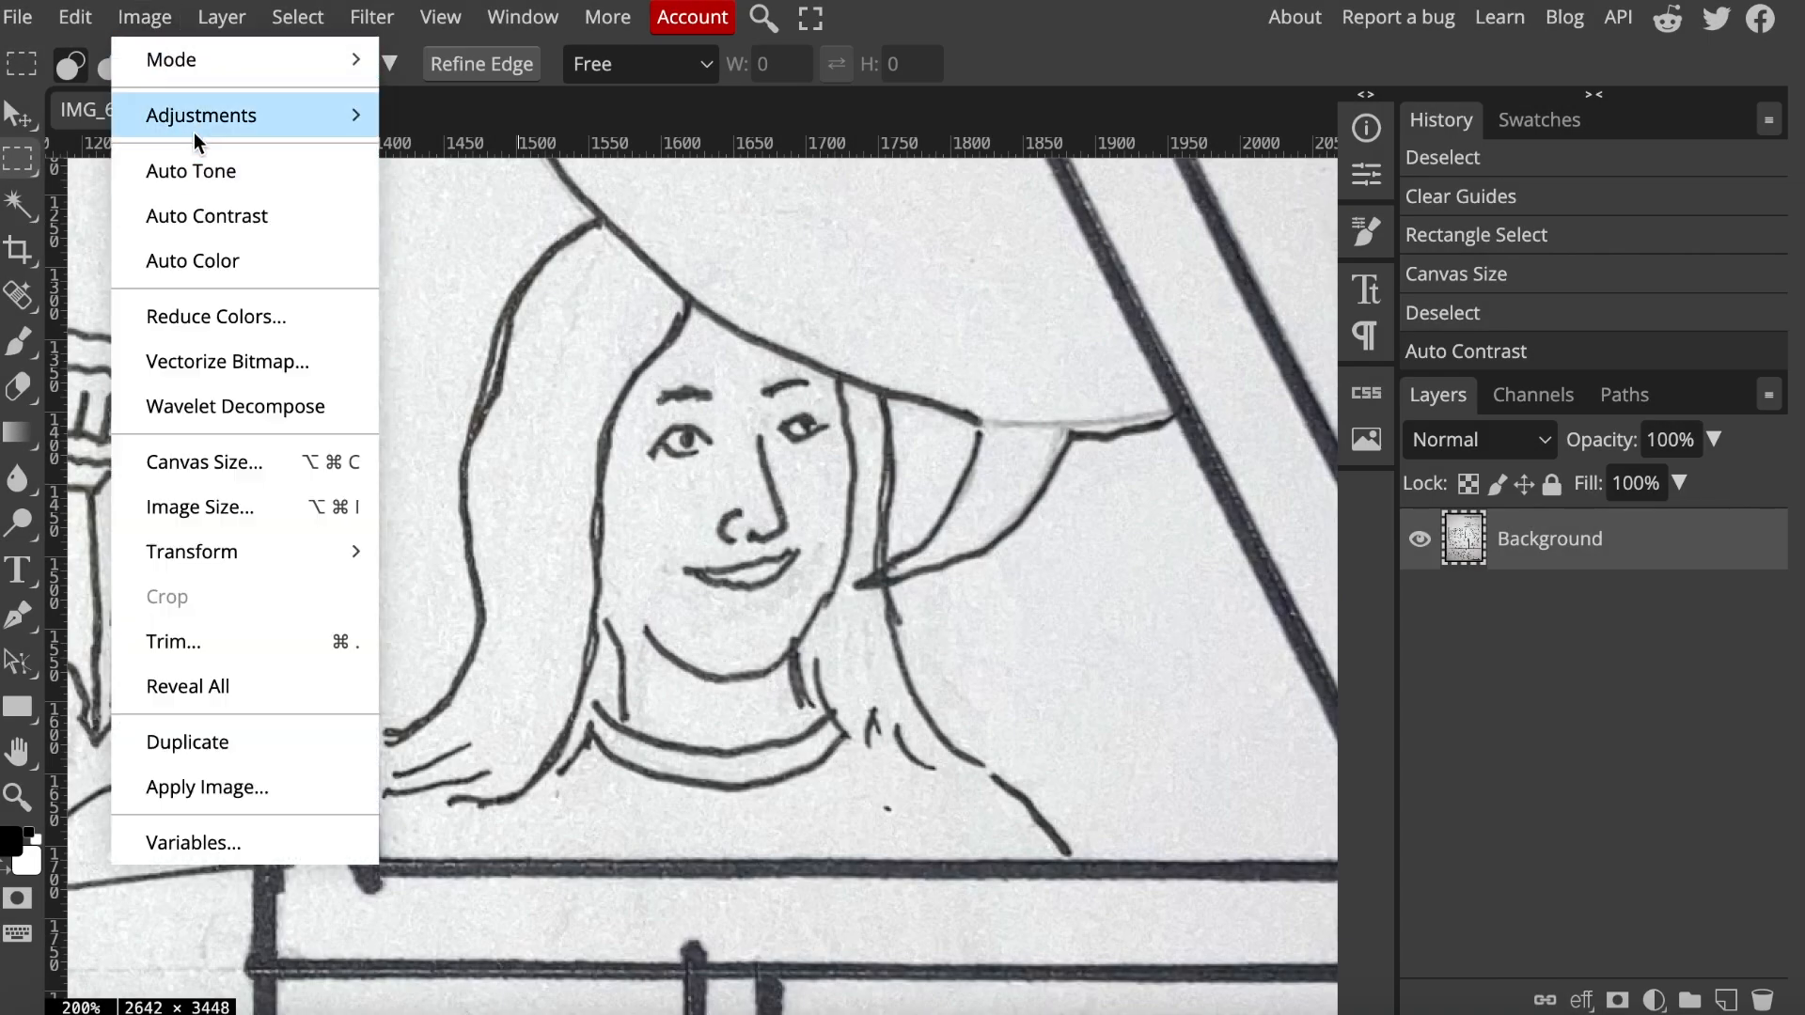
mouse_move(199, 126)
left_click(495, 112)
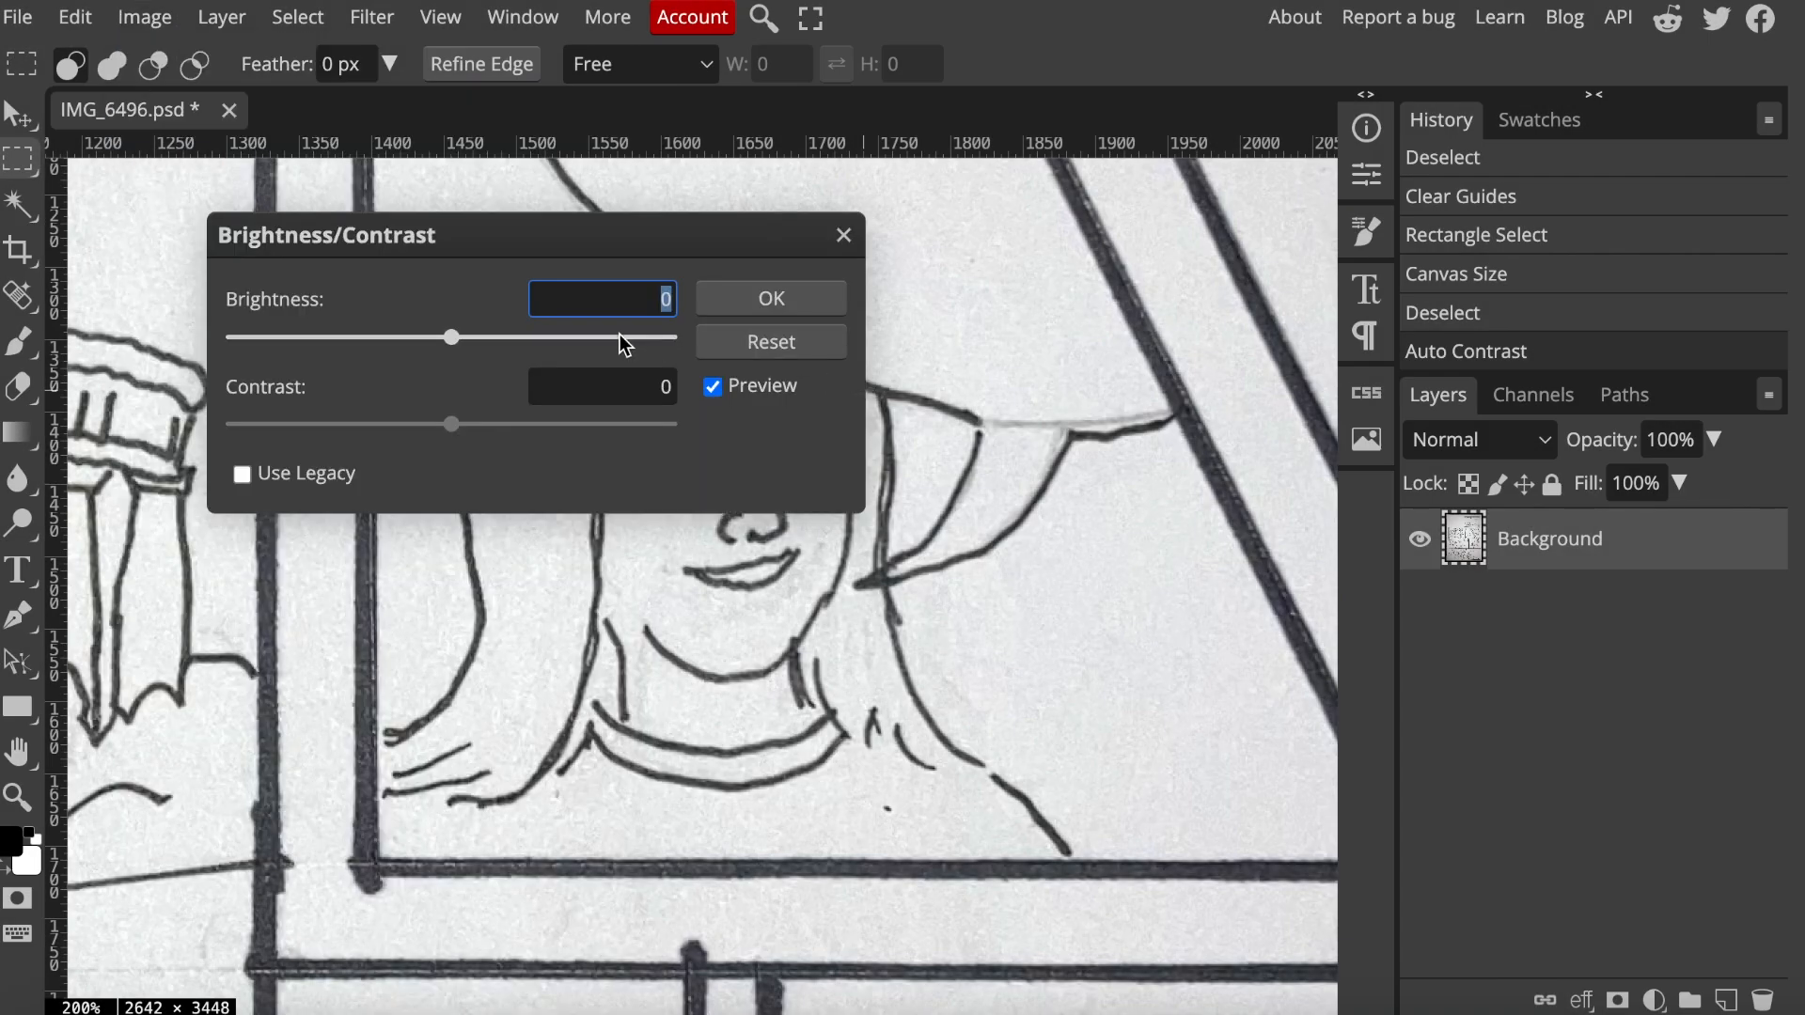
left_click_drag(452, 339, 522, 348)
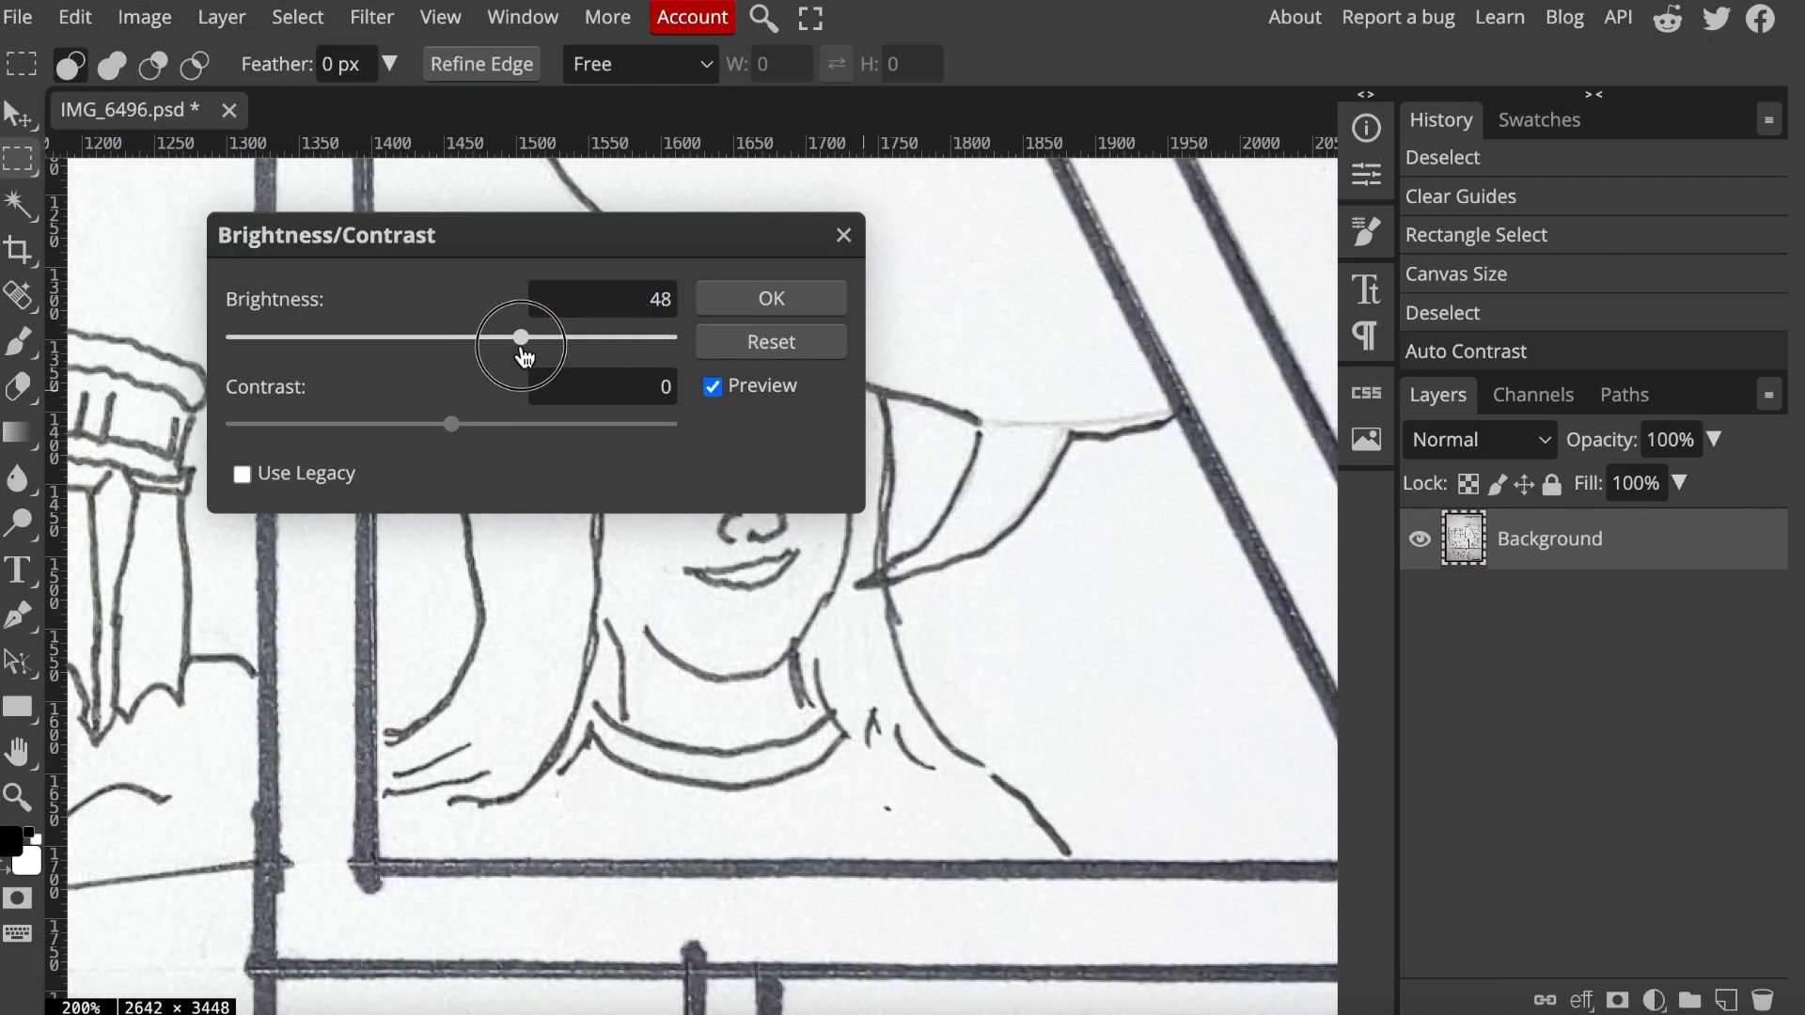
left_click_drag(453, 430, 536, 434)
left_click(774, 297)
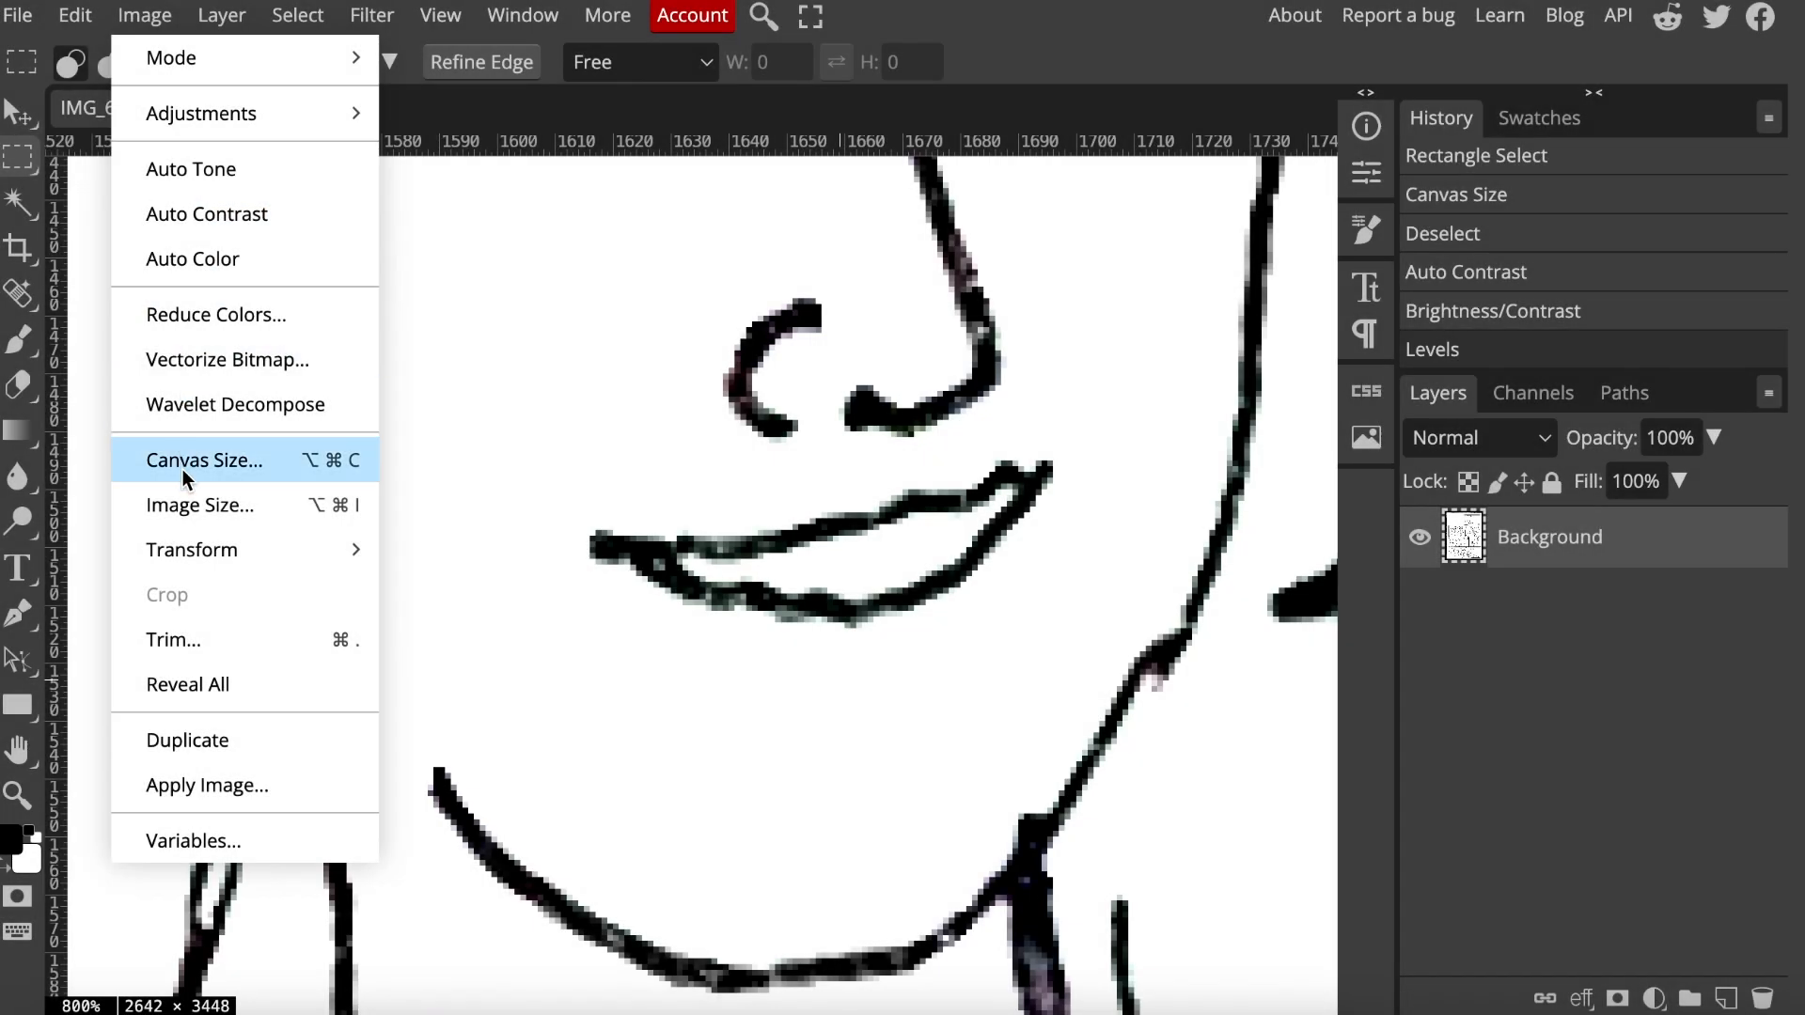
Enlarge the image to 3218 × 4200 pixels by changing its resolution and its height in inches
left_click(155, 501)
left_click(336, 423)
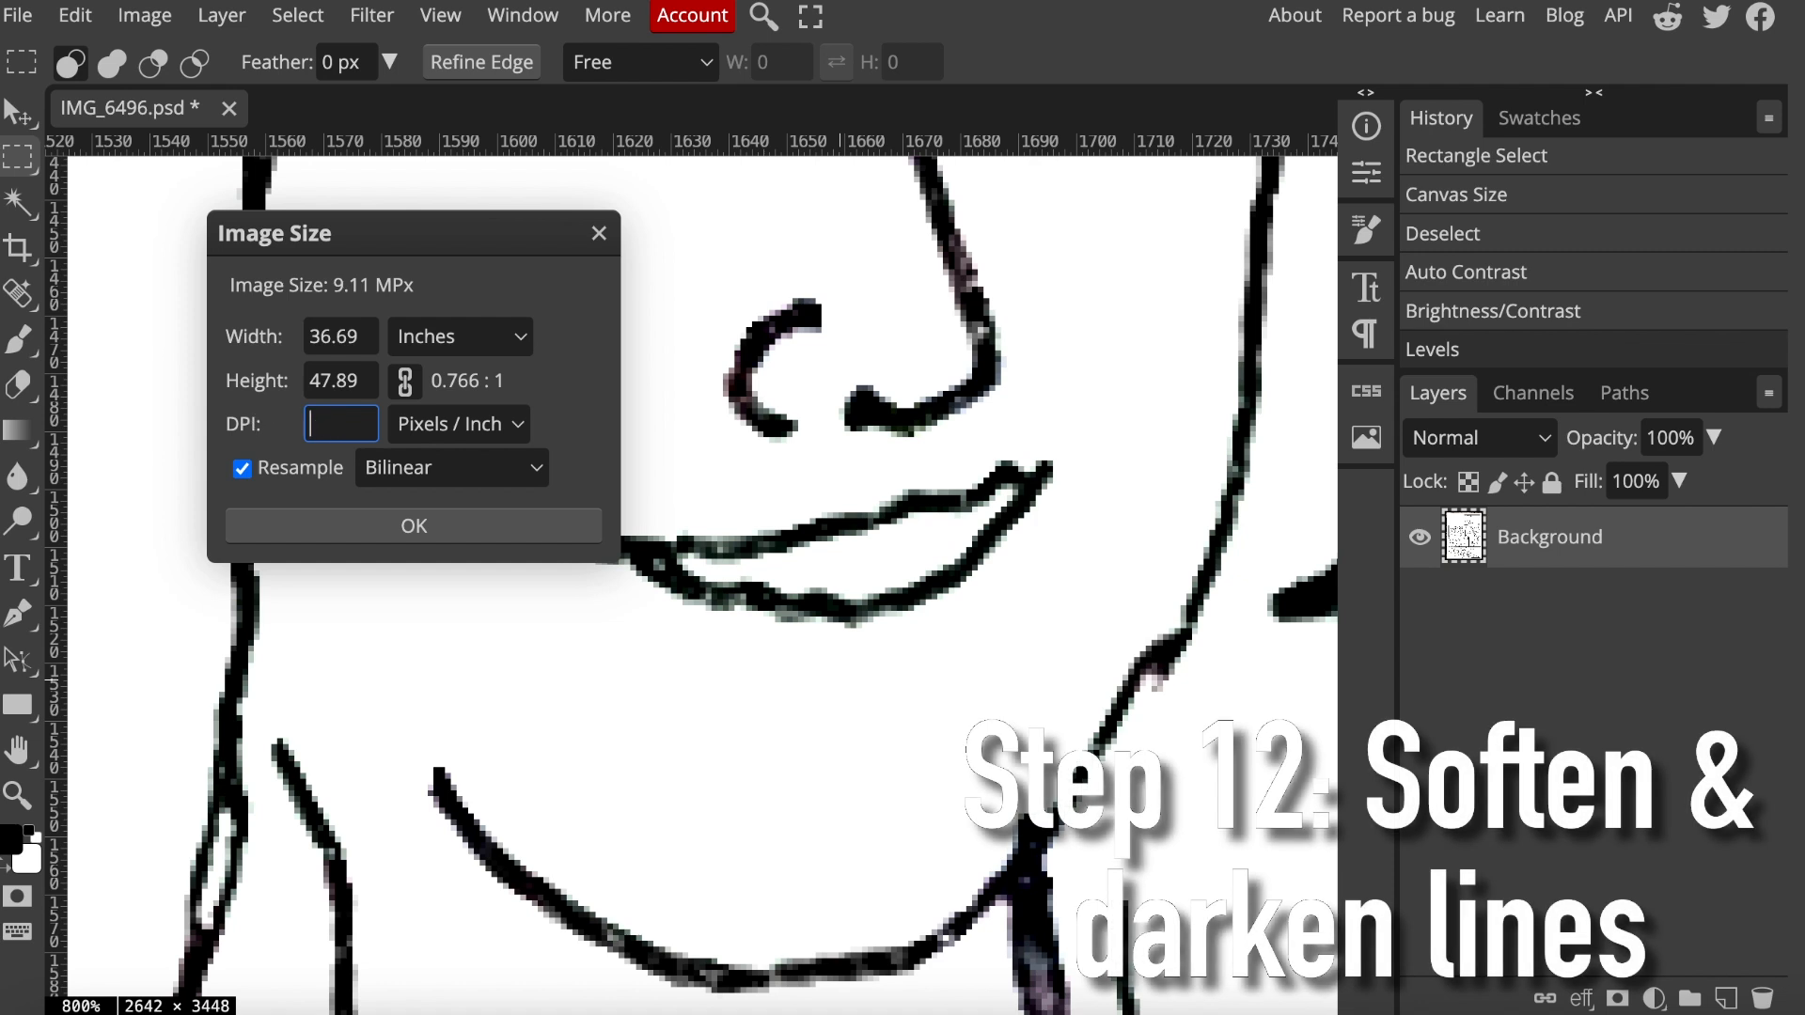
double_click(327, 378)
type("12")
left_click(414, 528)
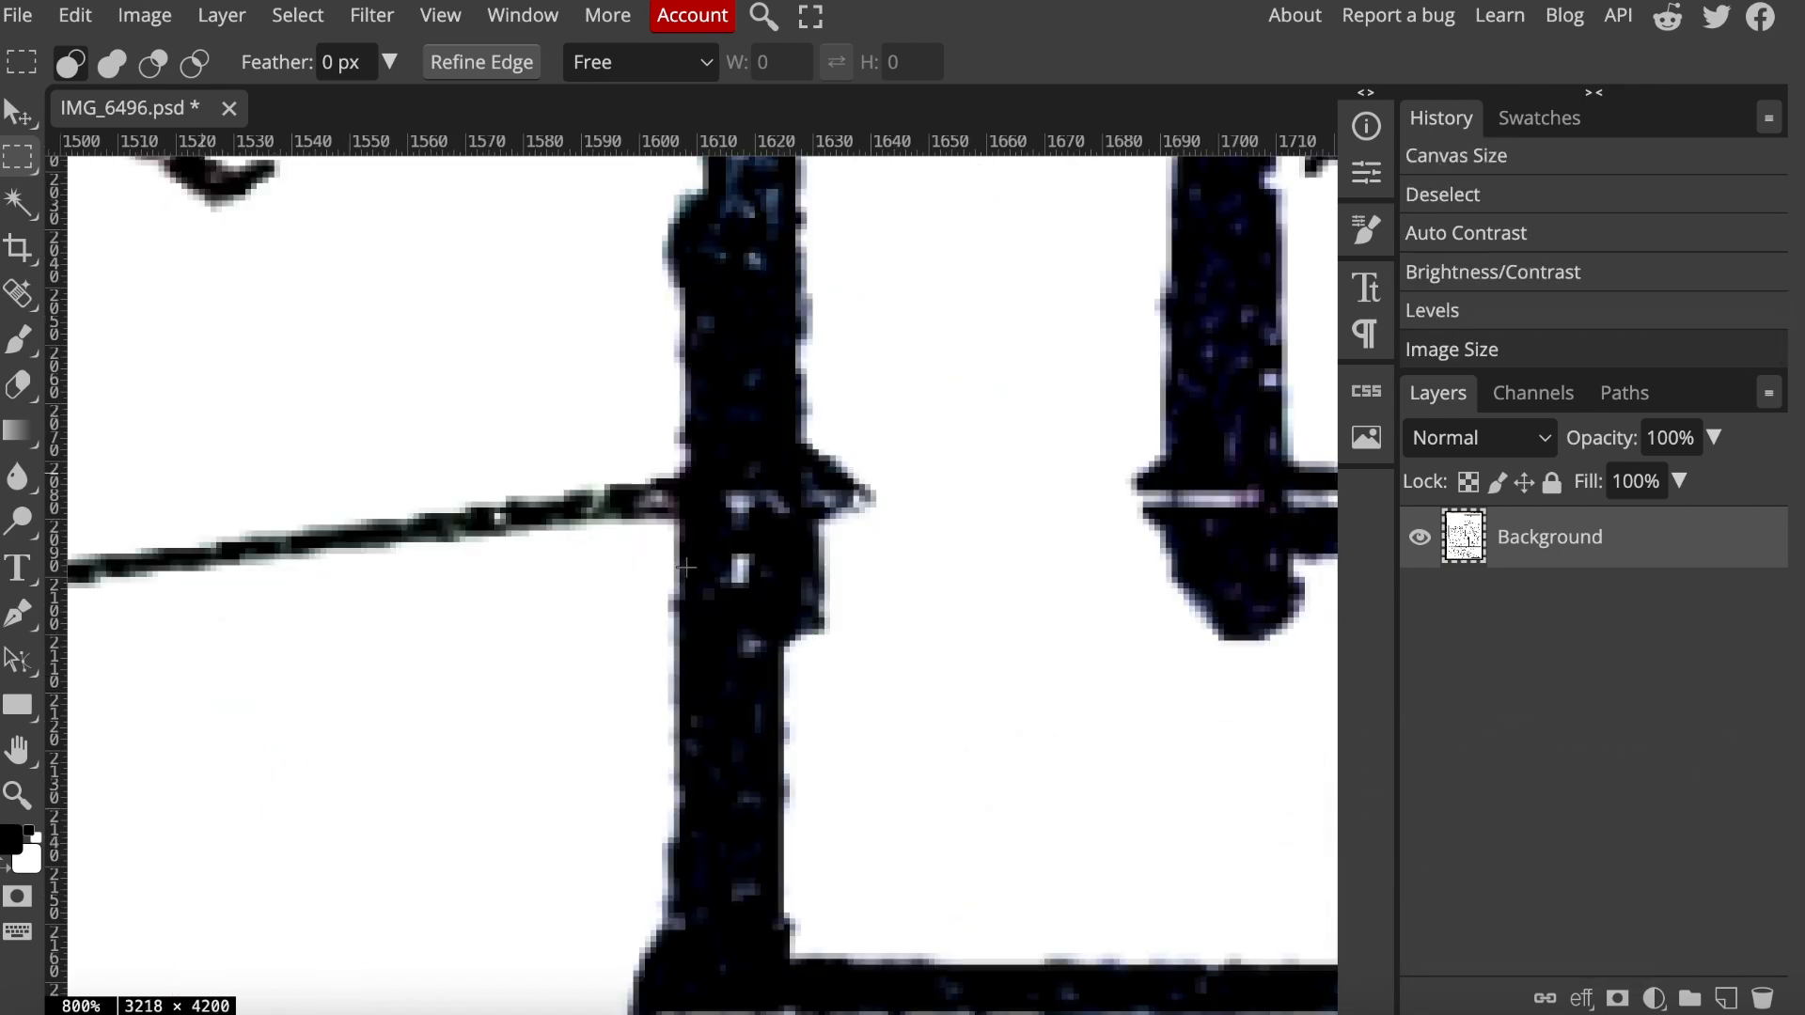
Soften the jagged line edges with a Gaussian Blur of radius 2
scroll(682, 611, "down", 6)
scroll(682, 611, "up", 6)
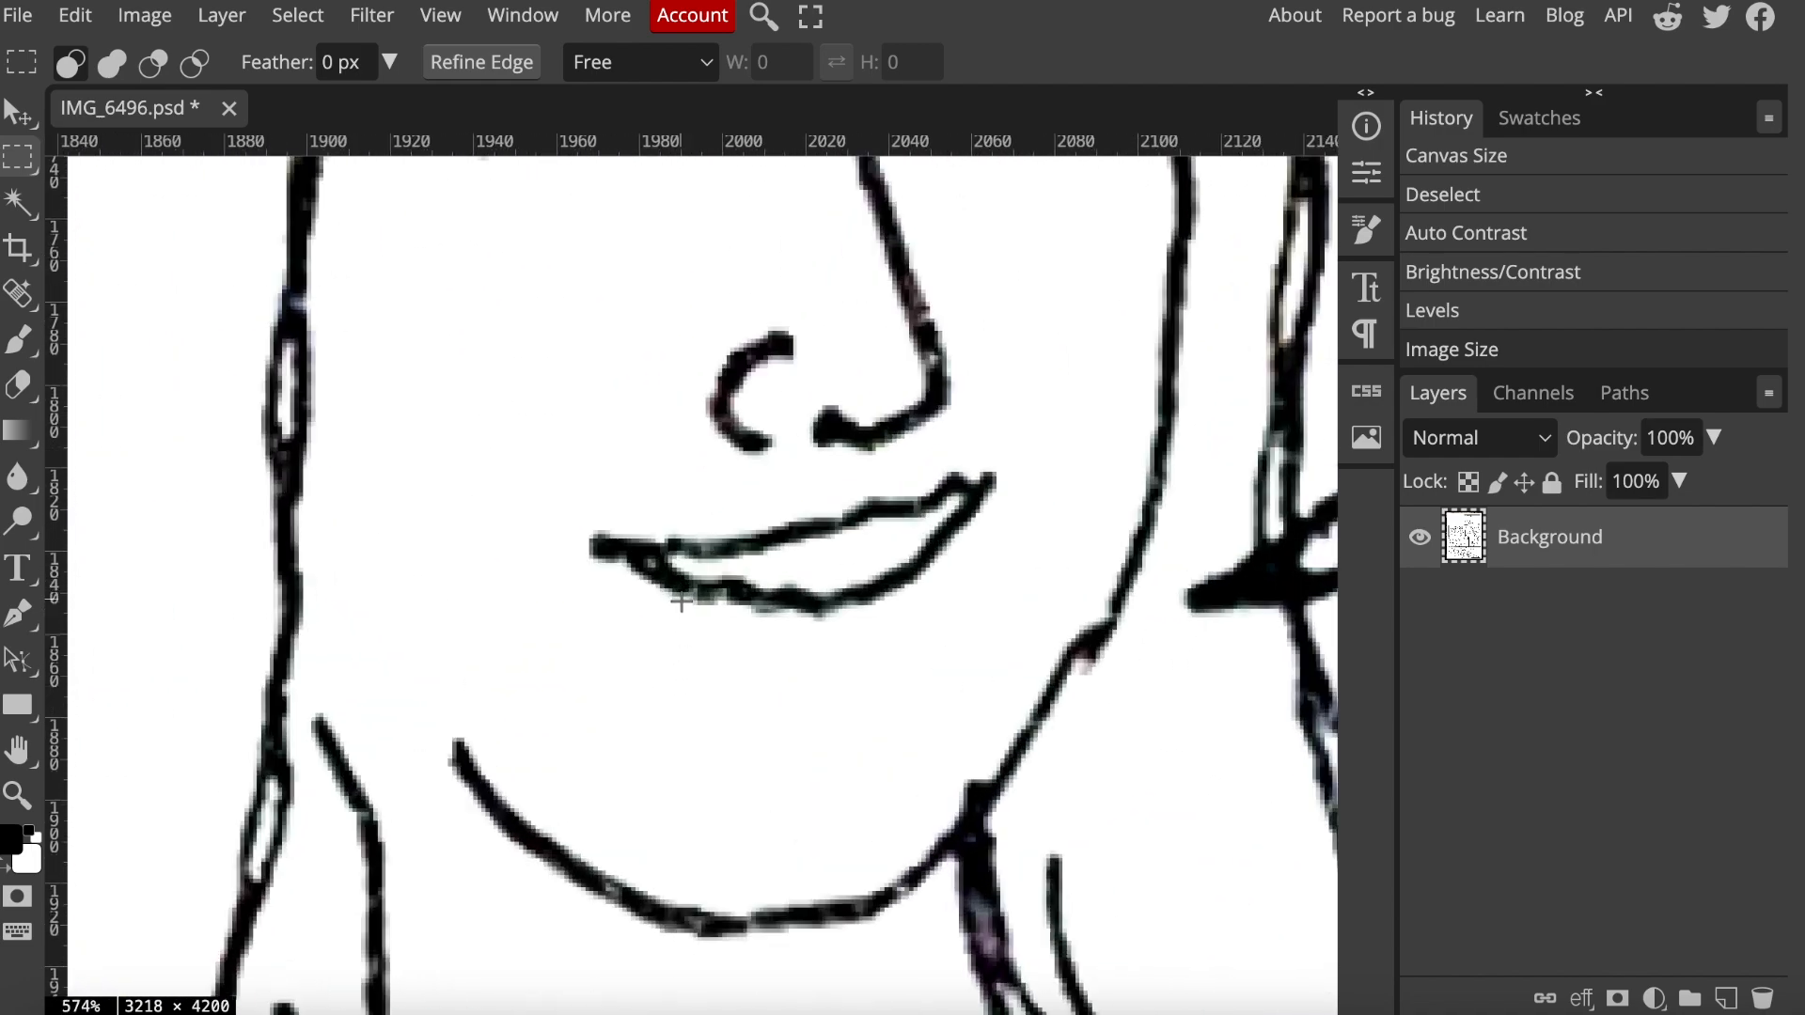
left_click(372, 15)
mouse_move(404, 393)
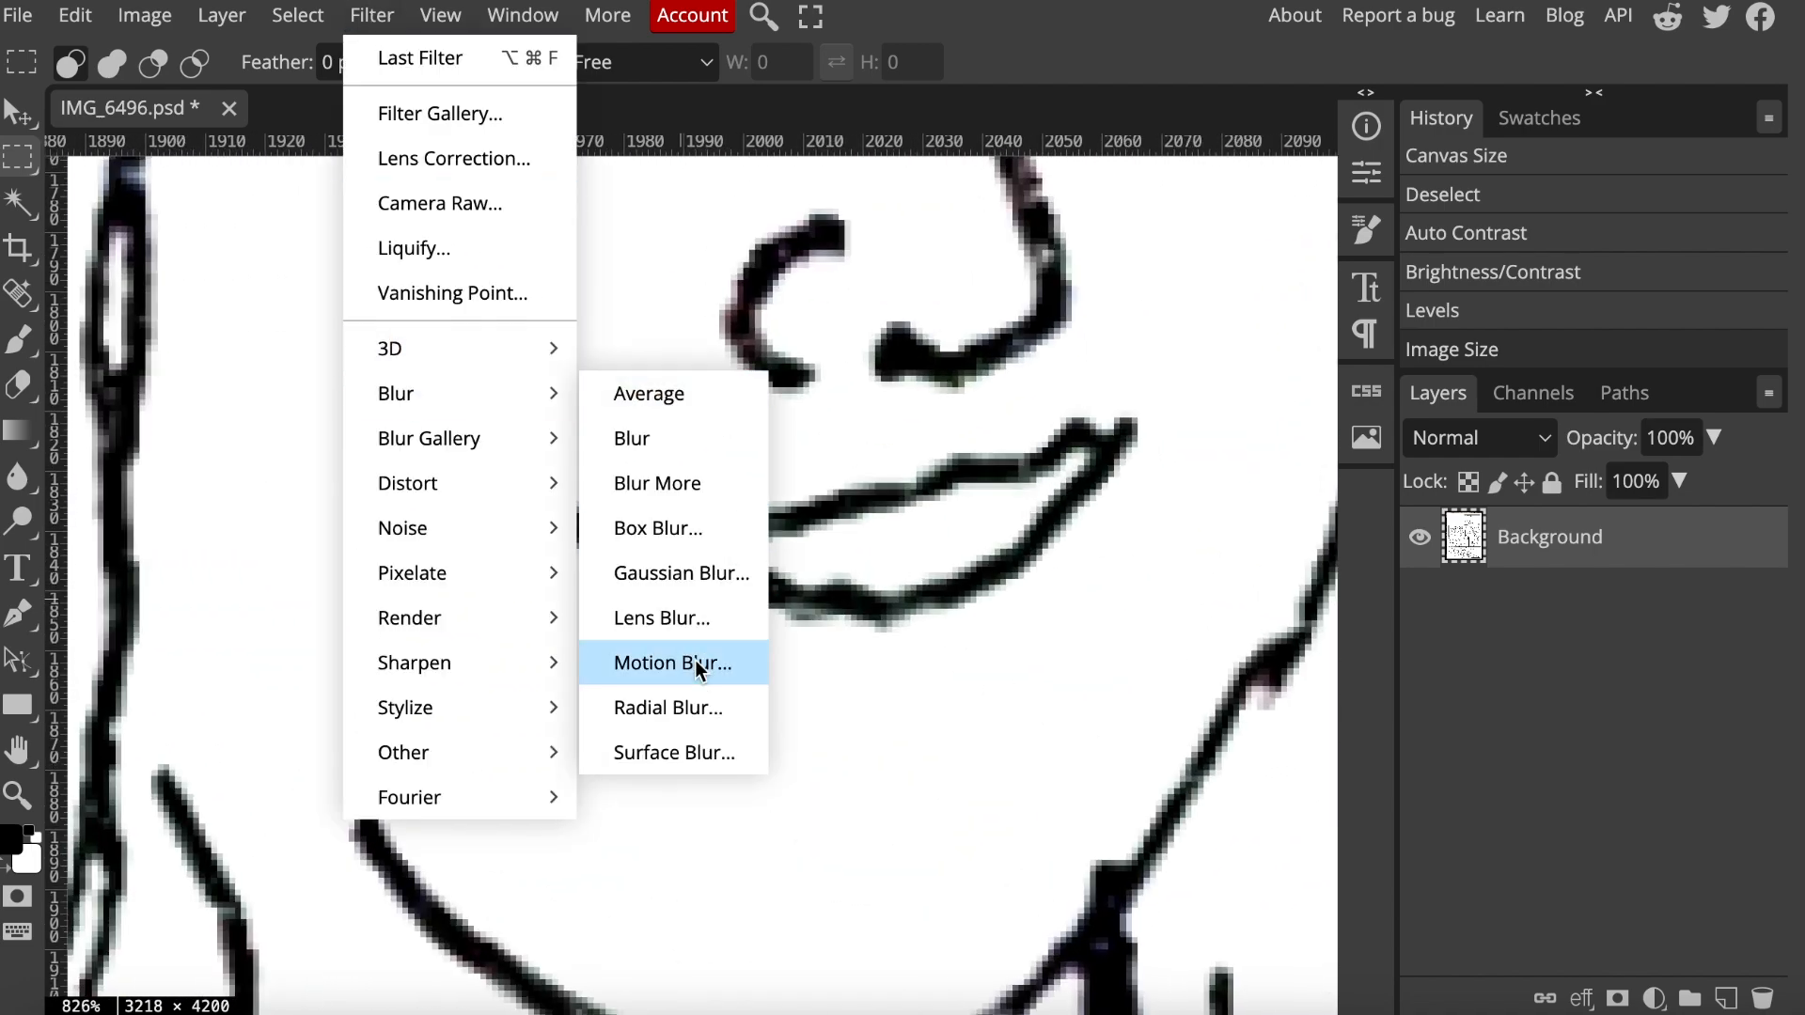
left_click(705, 577)
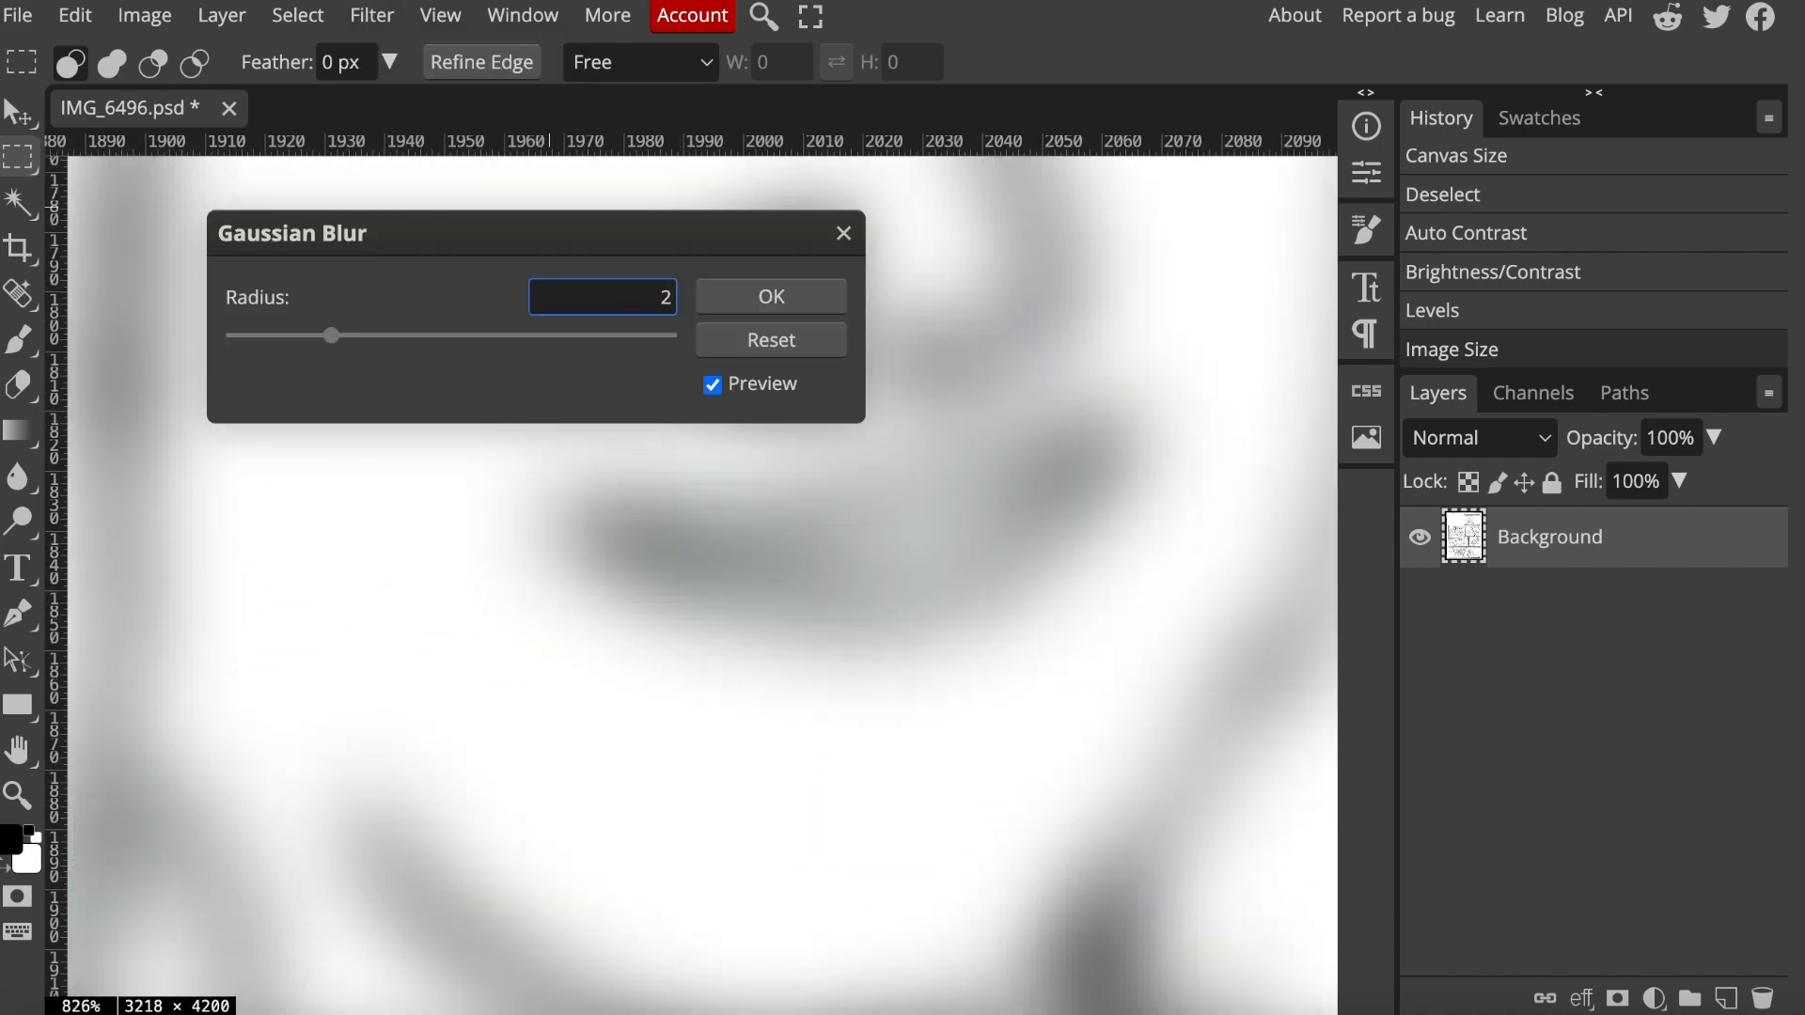
left_click(798, 307)
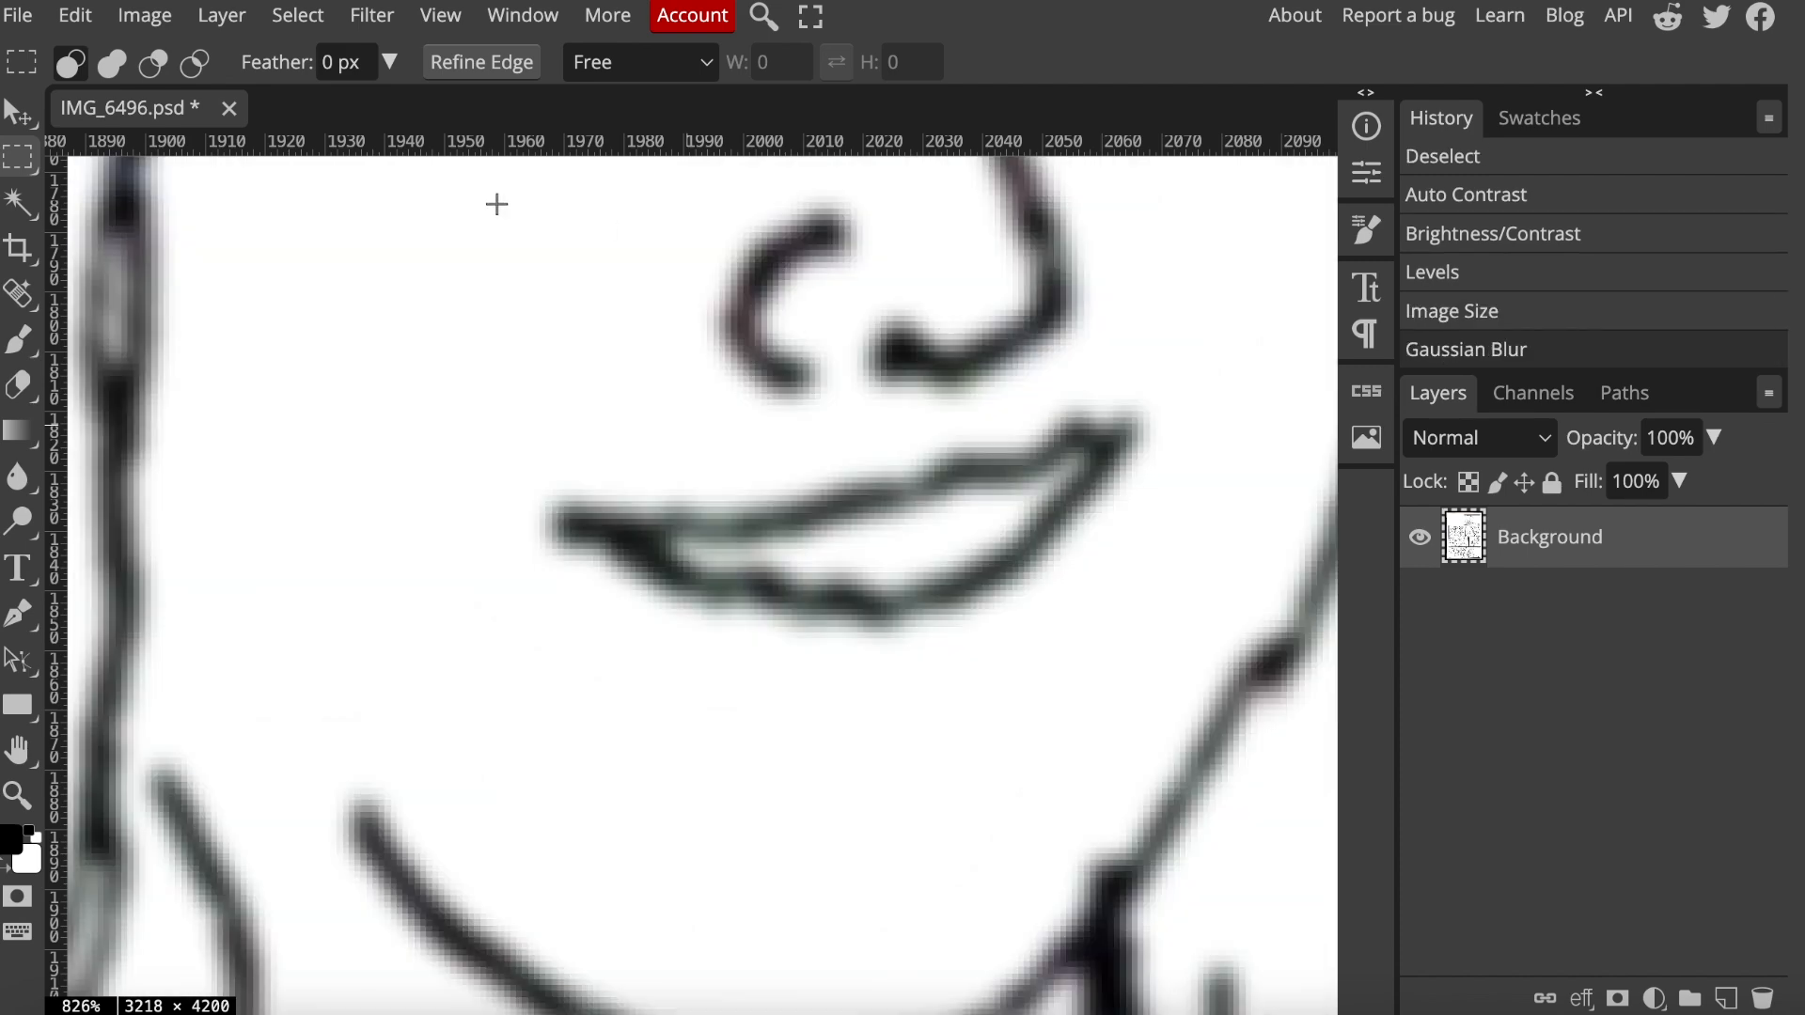
Resize the image to a height of 11 inches at 300 pixels per inch
left_click(149, 17)
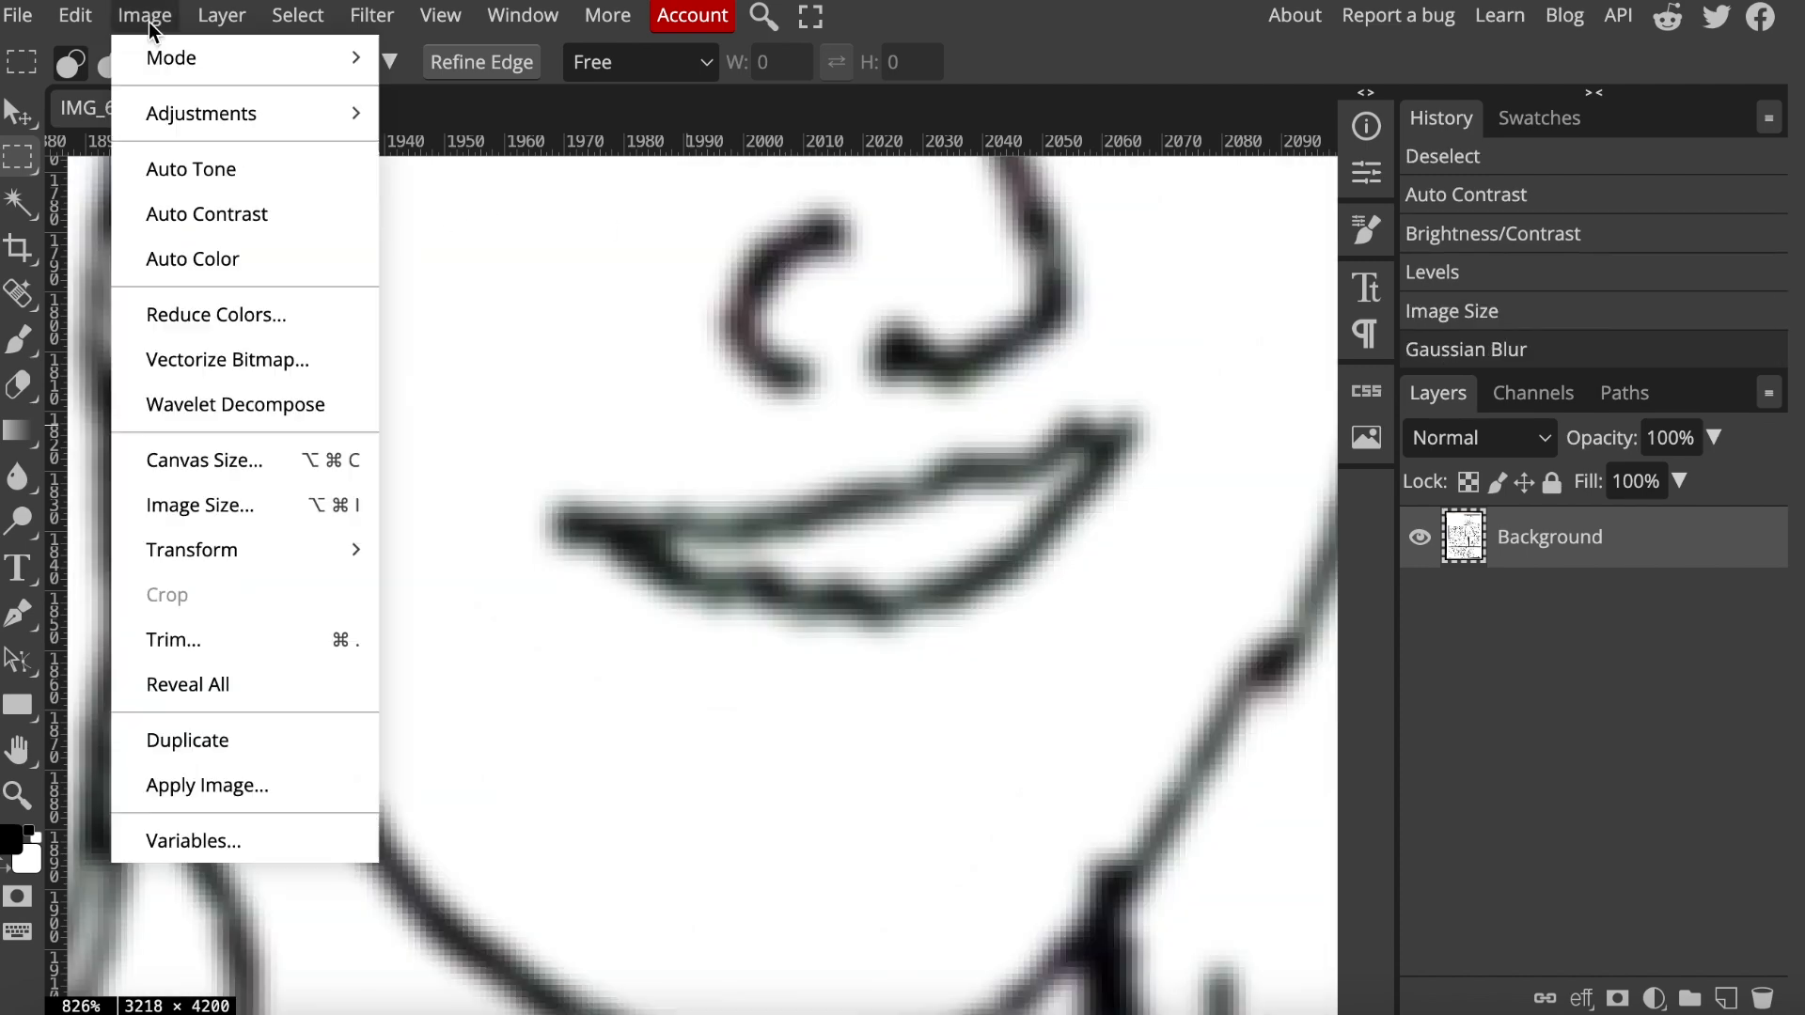
left_click(183, 499)
left_click(270, 416)
type("300")
left_click(340, 380)
type("11")
left_click(415, 526)
Sharpen and darken the lines with Unsharp Mask at 125% amount and 1 px radius
scroll(605, 593, "down", 3)
scroll(929, 485, "up", 6)
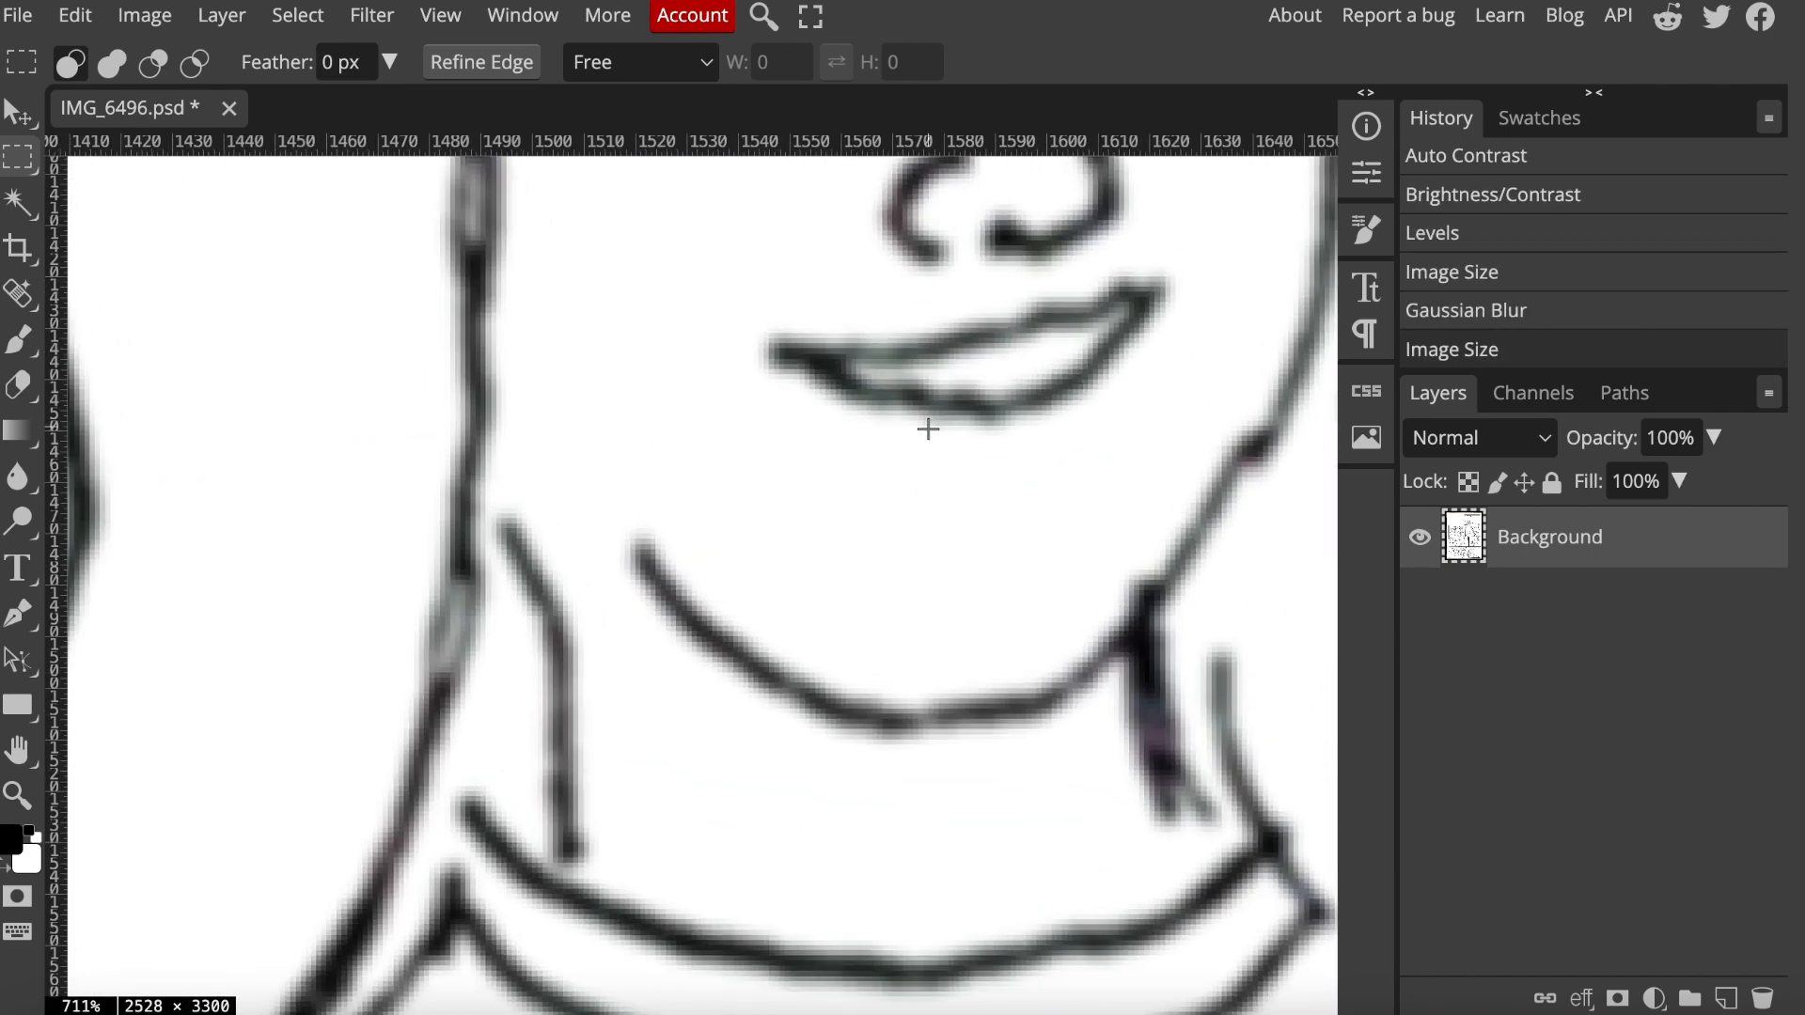
left_click(372, 15)
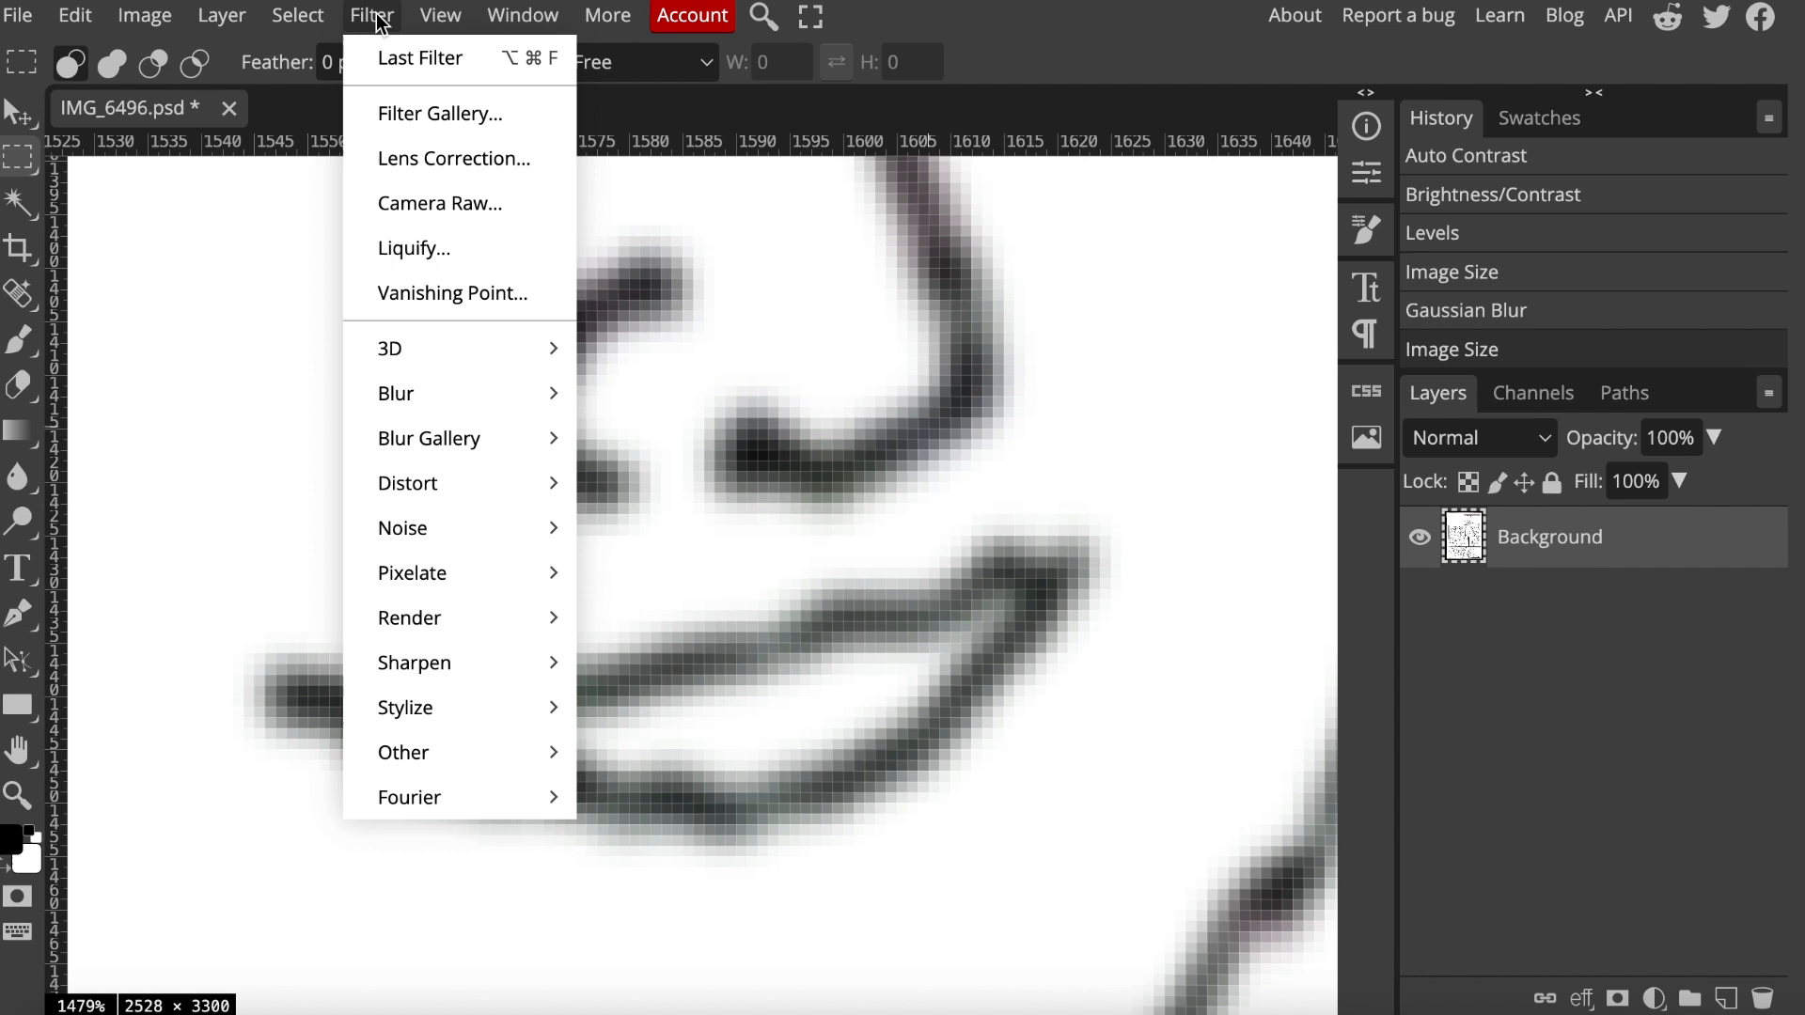
mouse_move(413, 663)
key("Return")
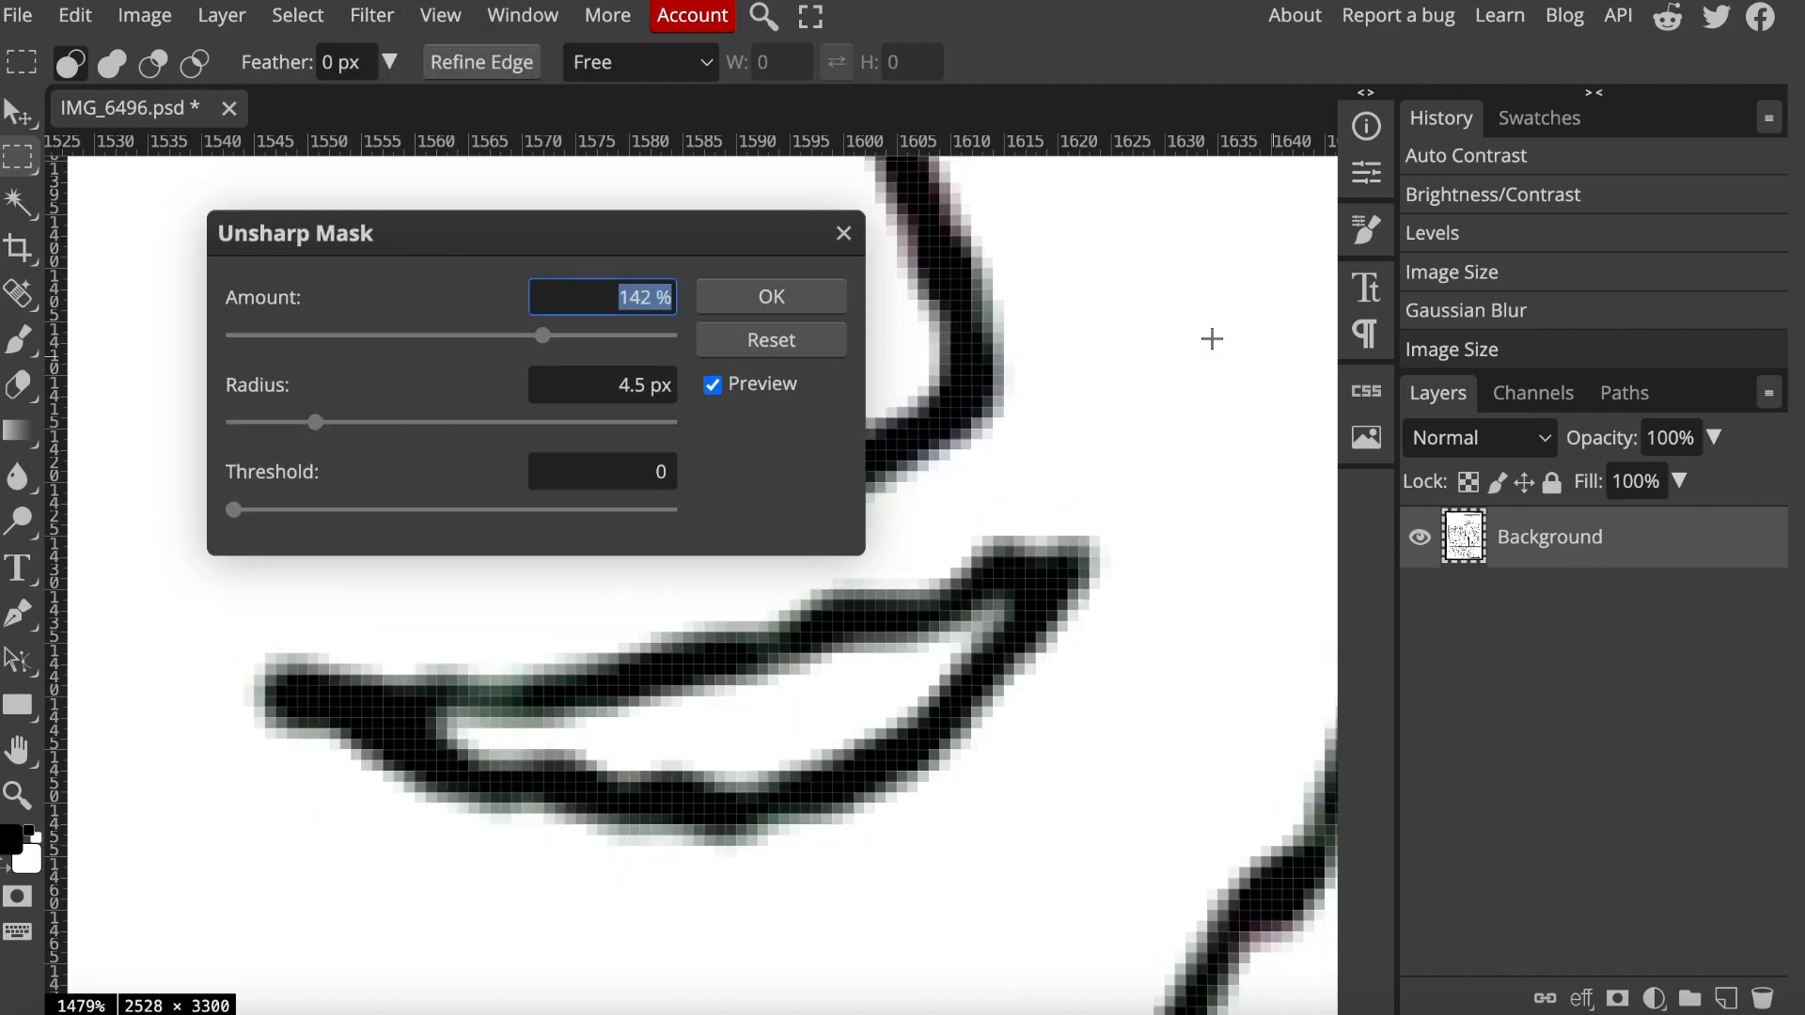
double_click(648, 387)
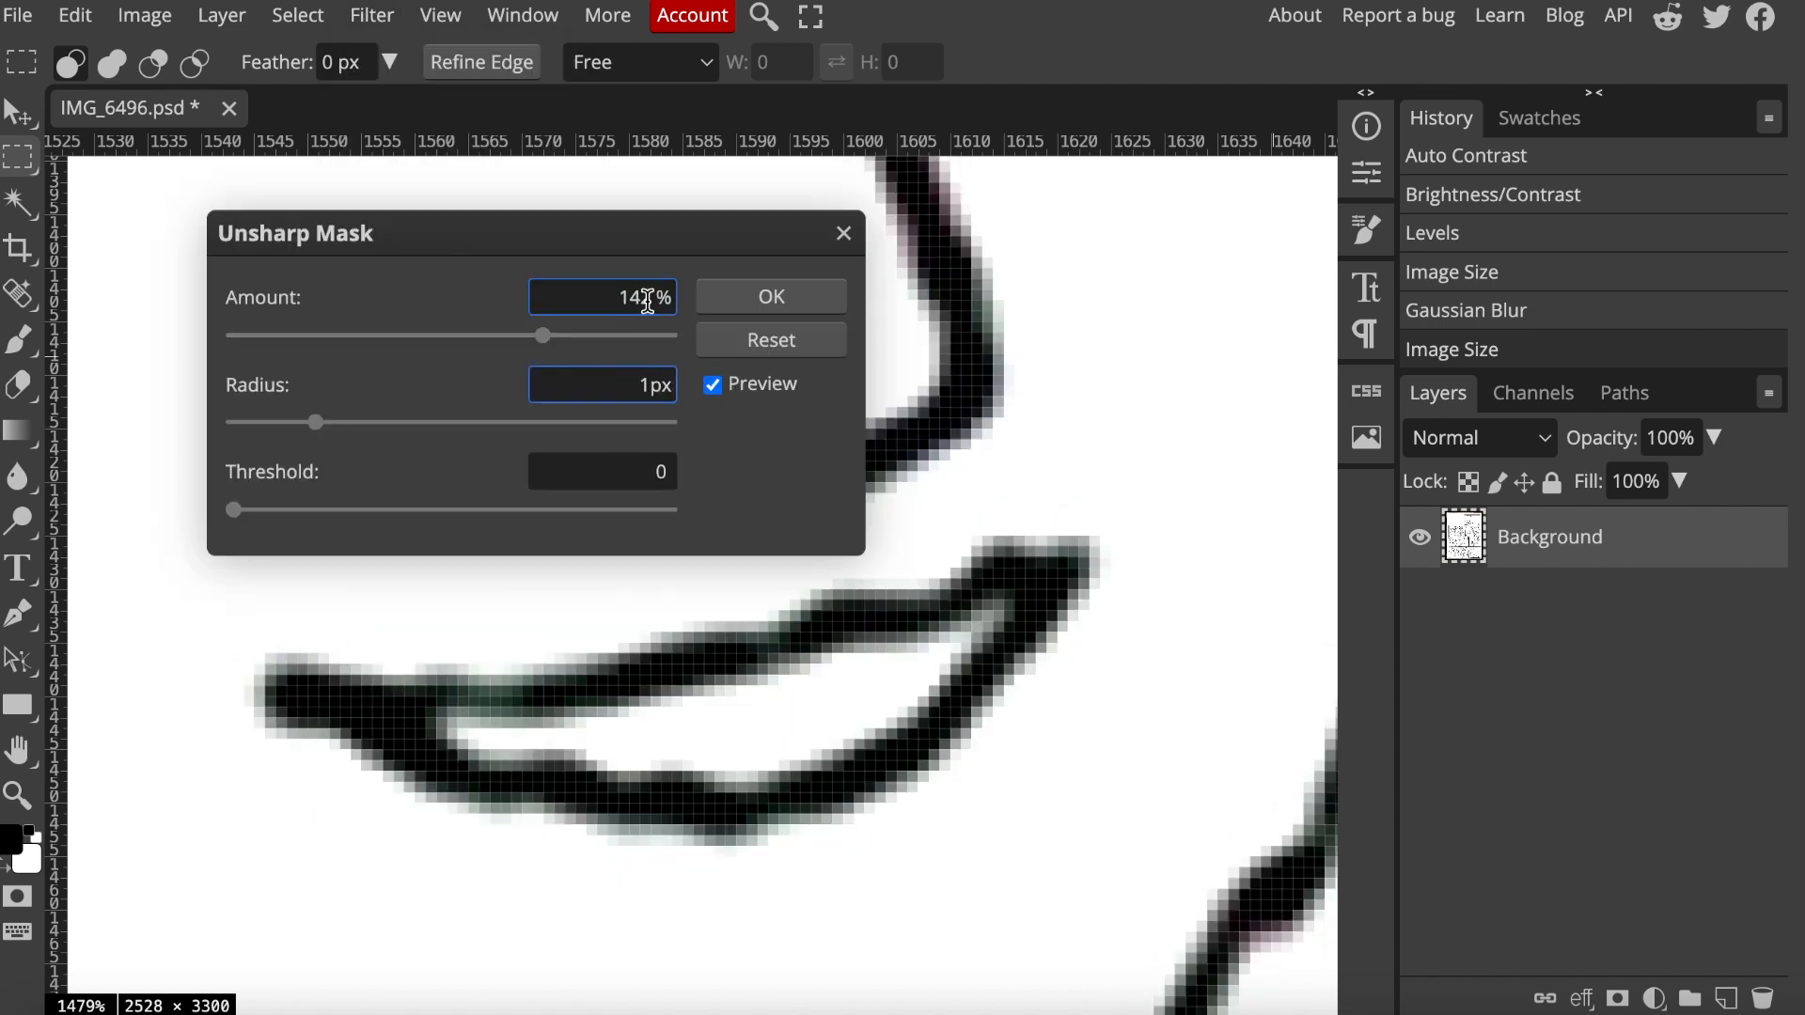
double_click(598, 297)
type("125")
left_click(766, 297)
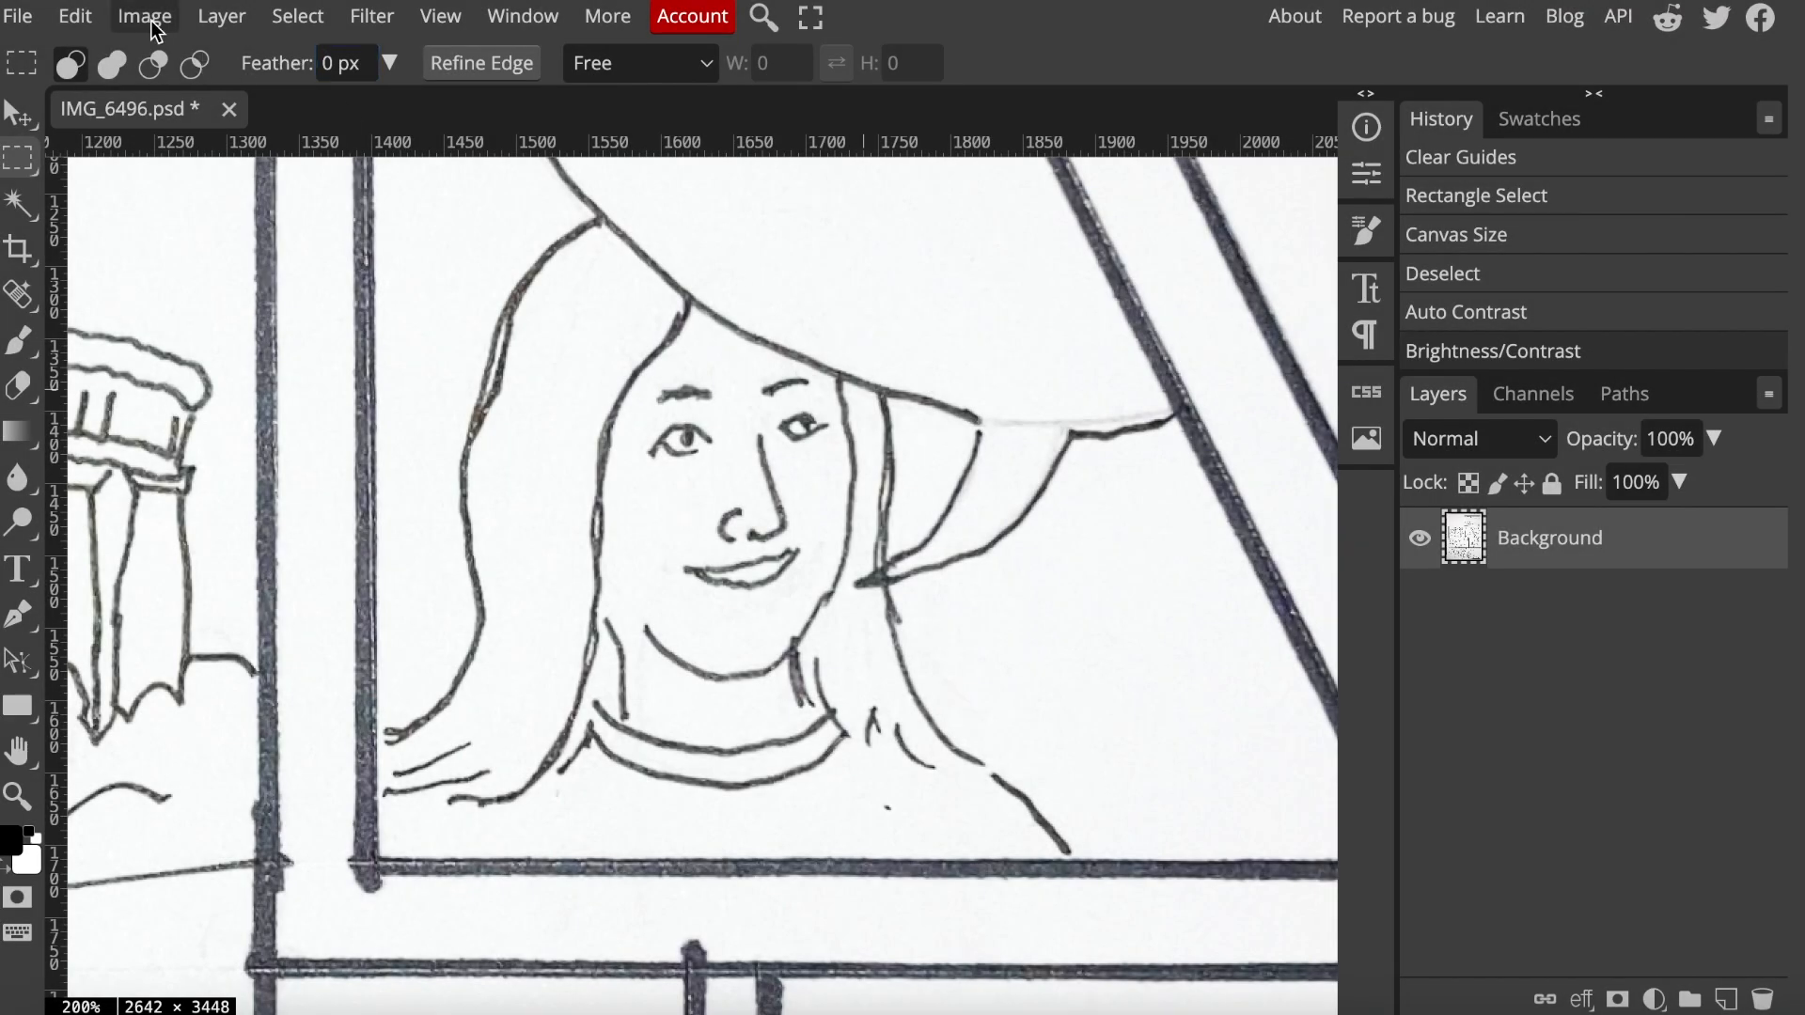
Apply Levels on the RGB channel with the input black point at 121 and the white point at 193
left_click(150, 24)
mouse_move(235, 114)
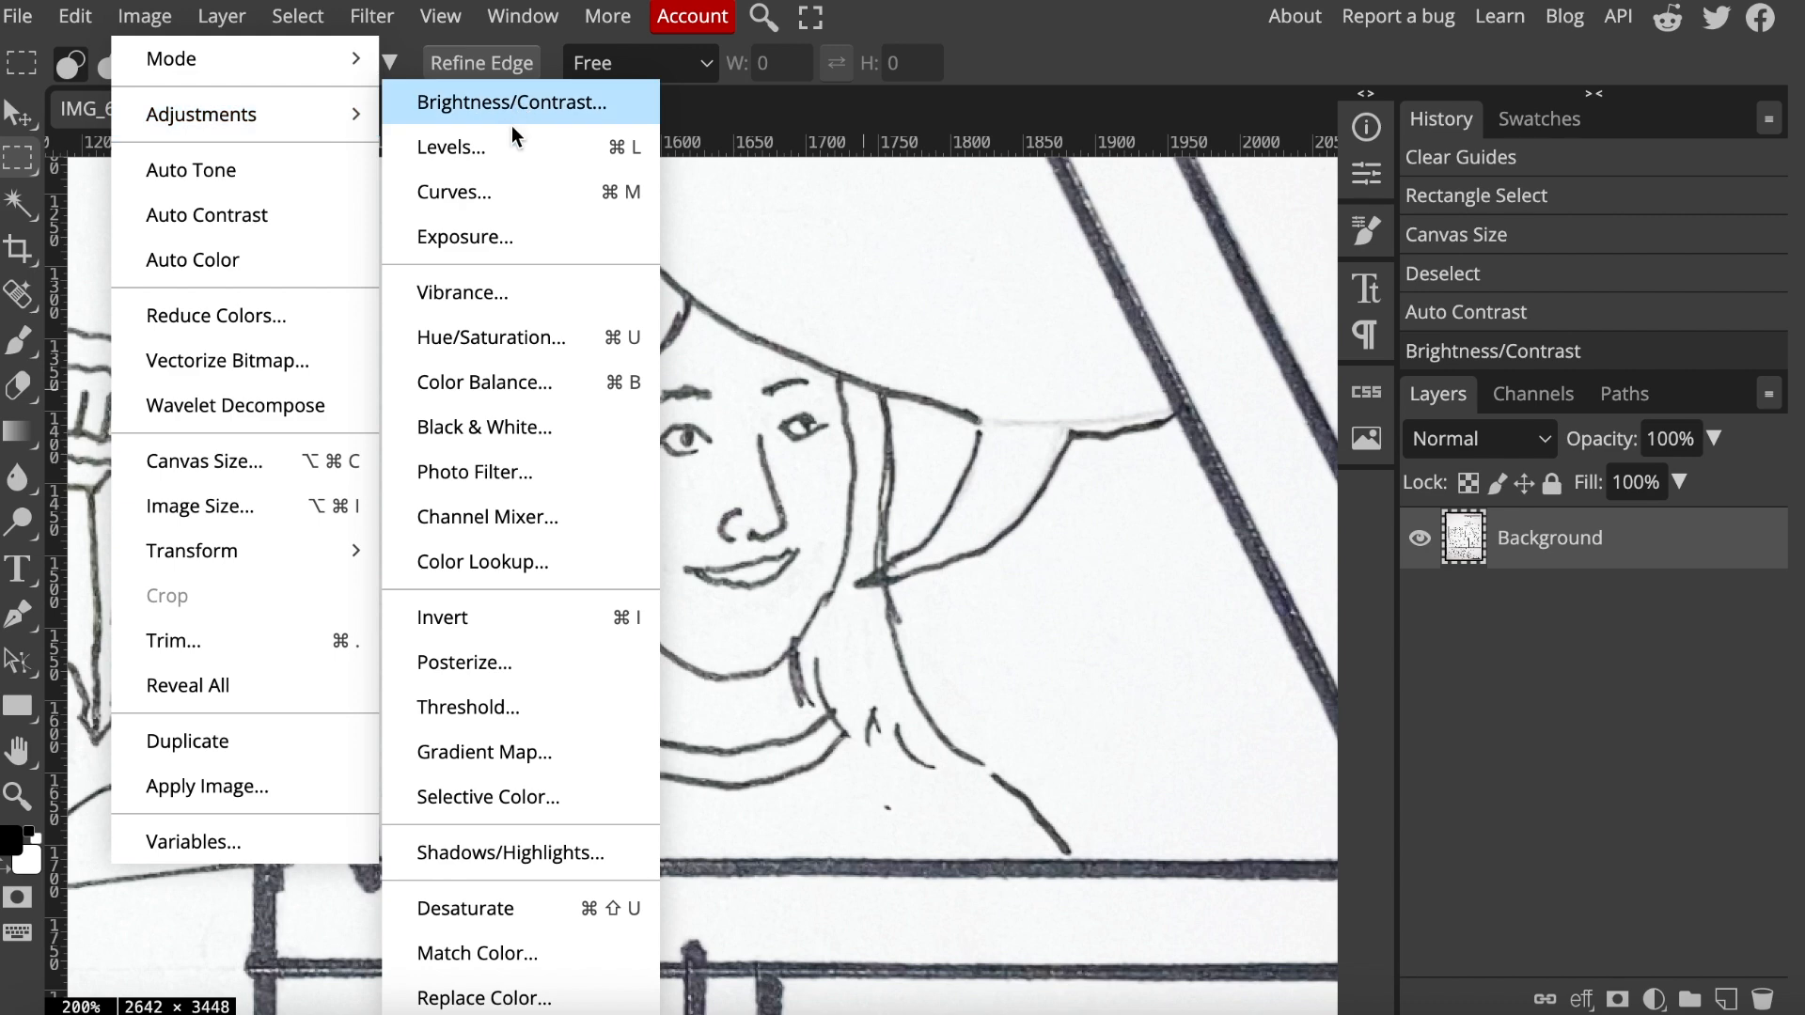
left_click(502, 154)
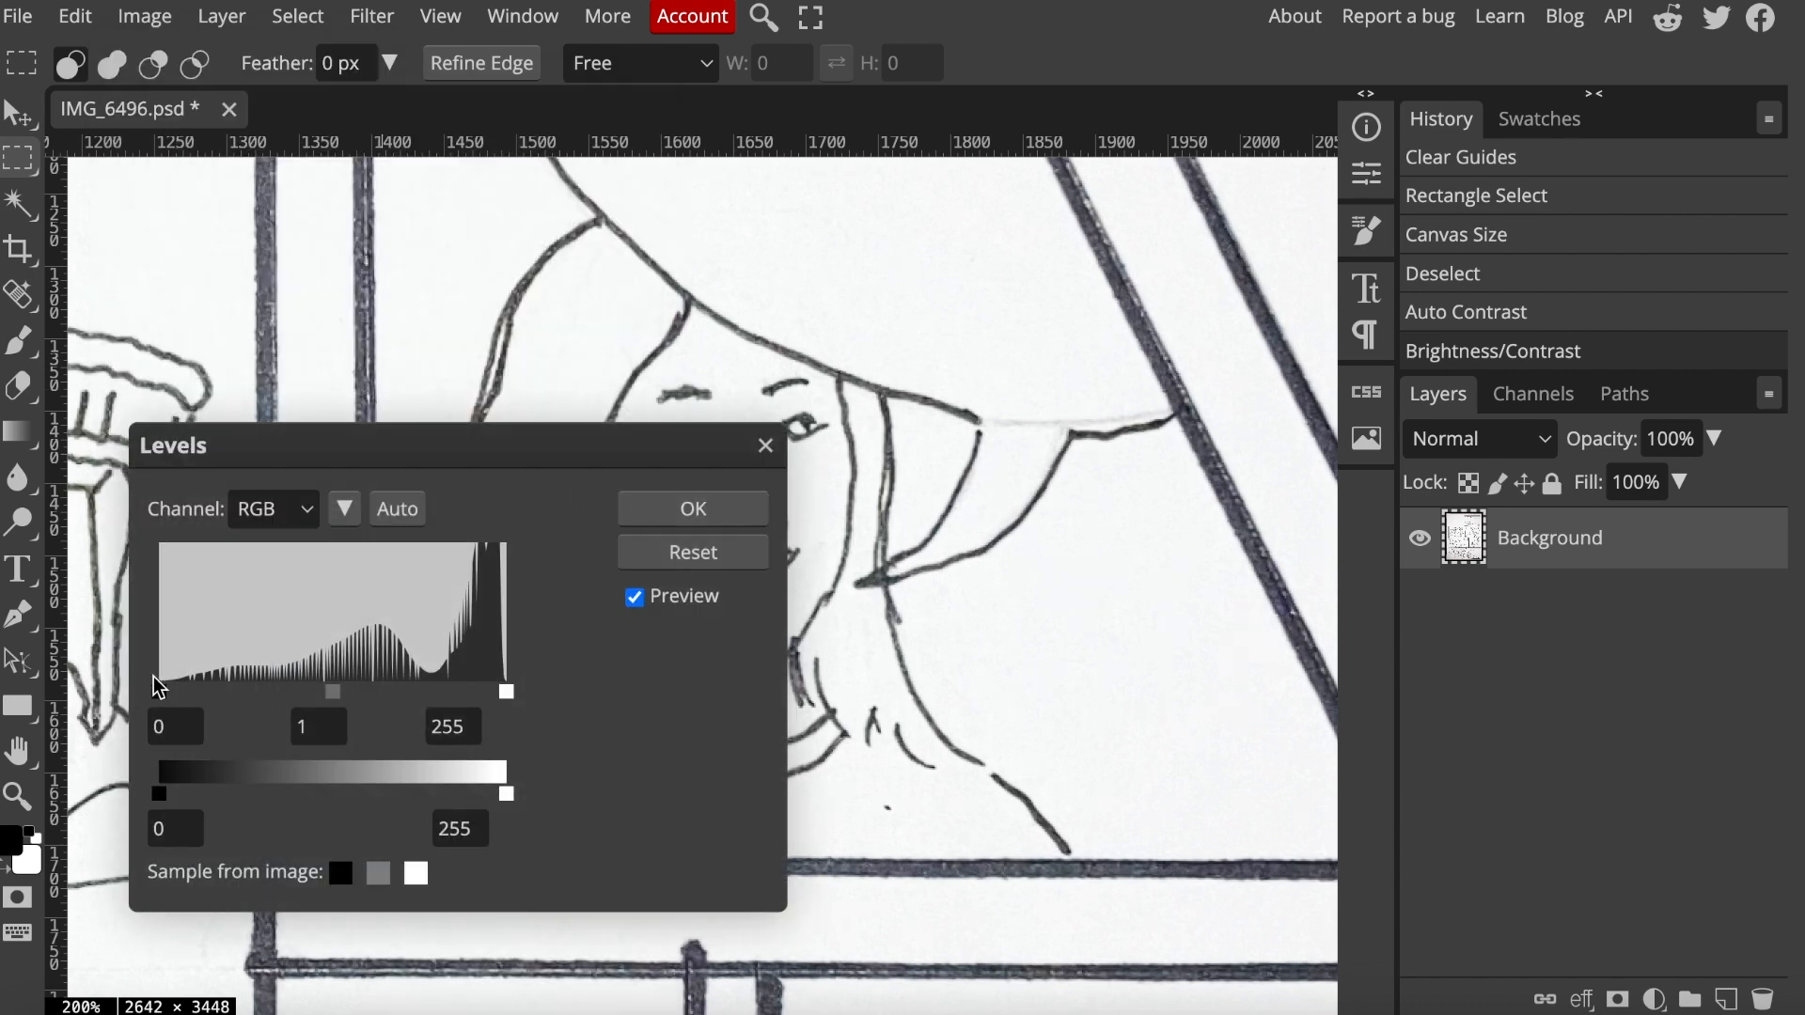
left_click_drag(510, 690, 421, 690)
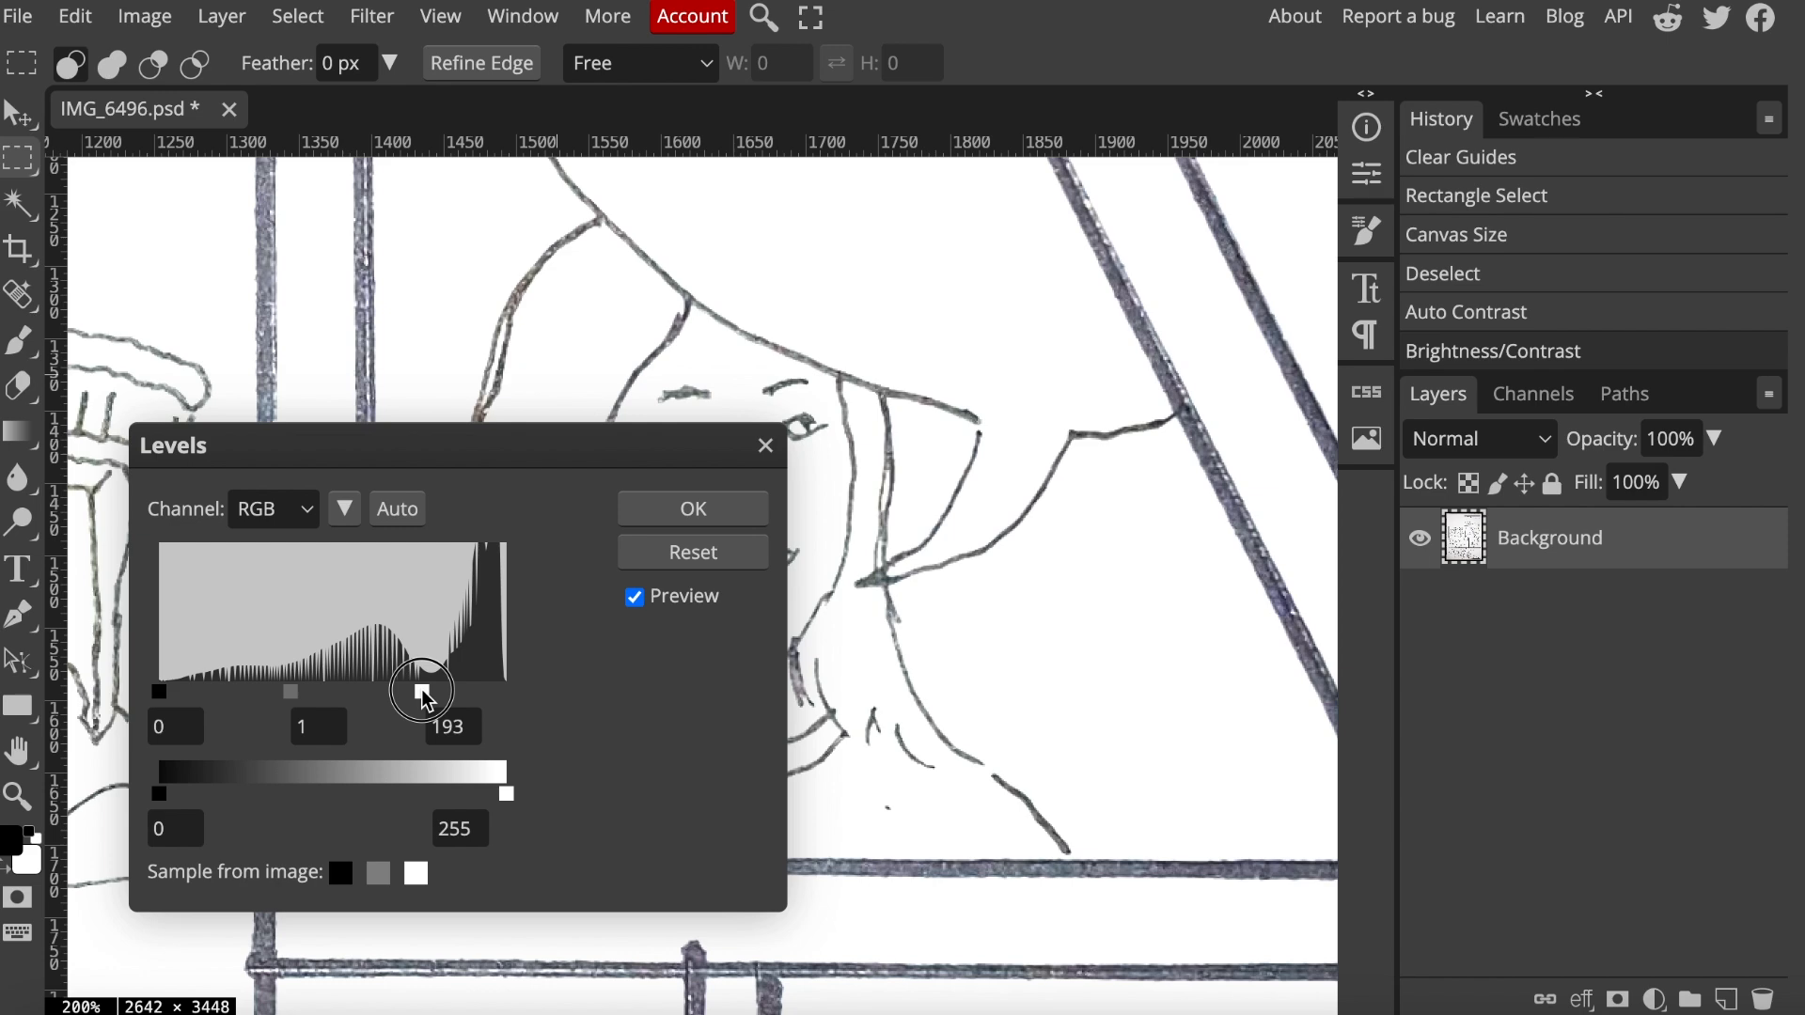
left_click_drag(161, 690, 324, 710)
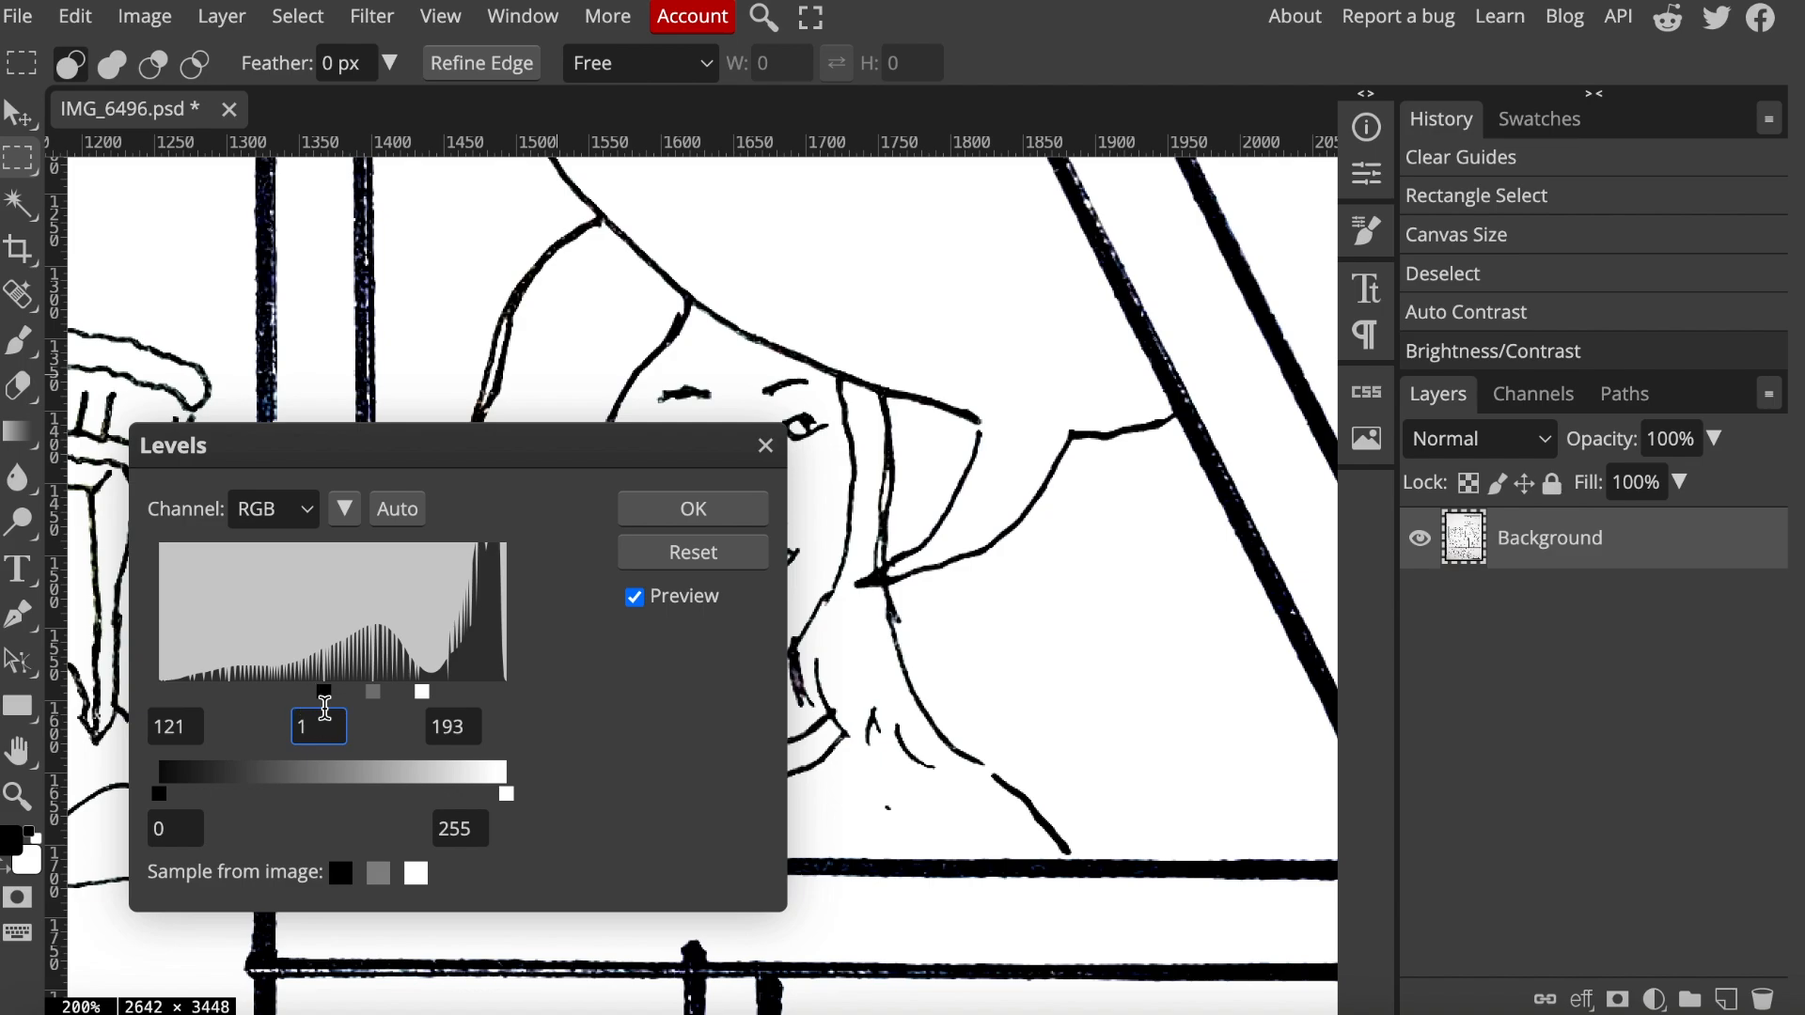
left_click(693, 508)
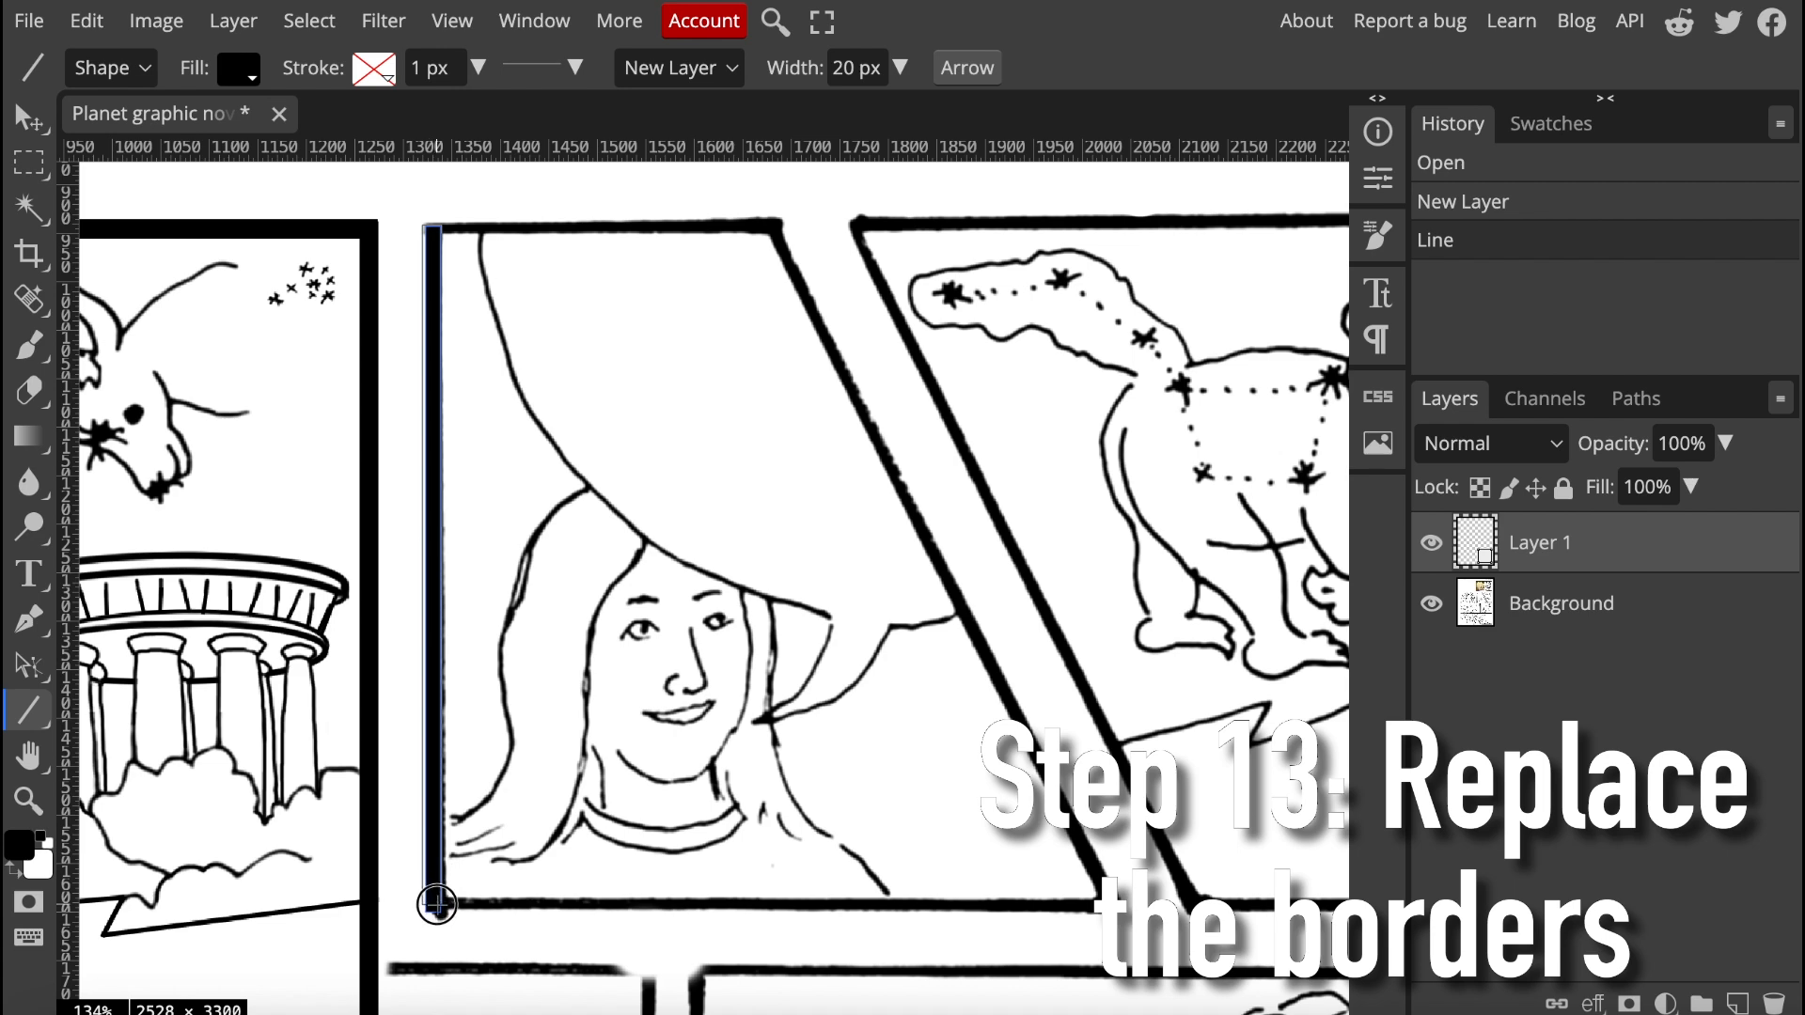
Draw a black 20 px wide line over the left border of the long-haired woman's panel
left_click_drag(437, 914, 425, 241)
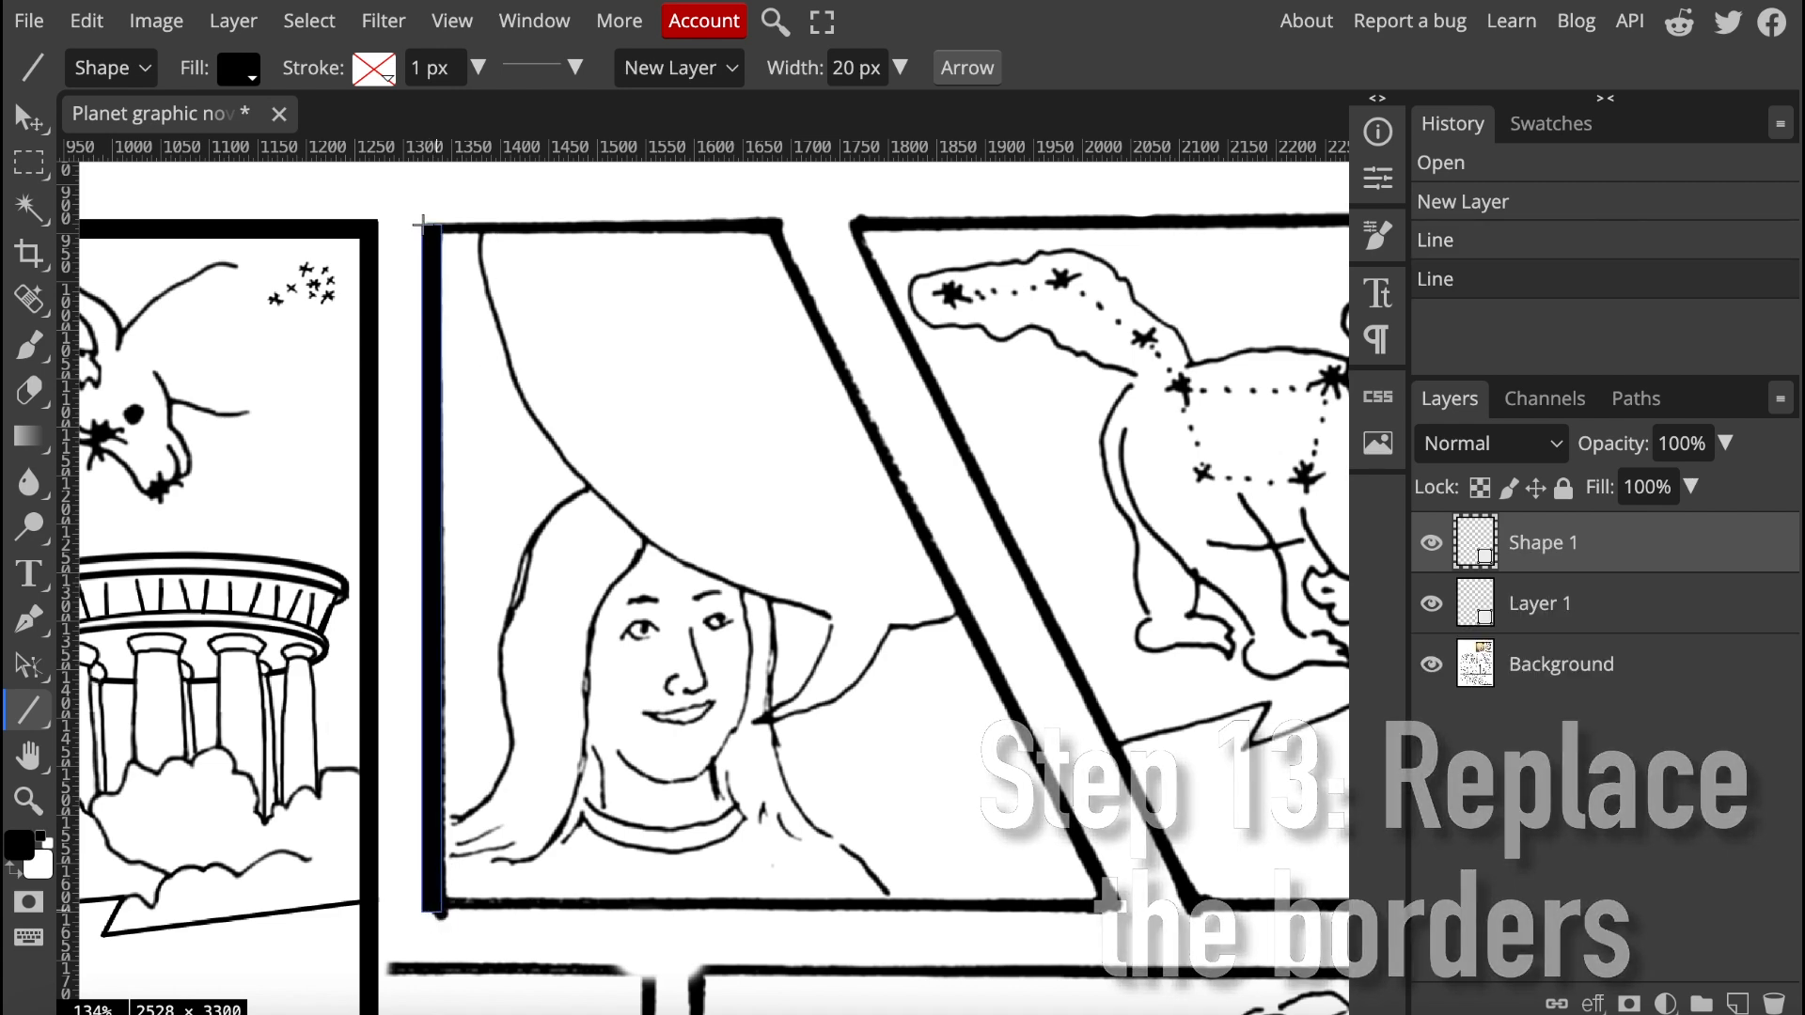
Draw black 20 px wide lines over the top, bottom and slanted right borders of the long-haired woman's panel
left_click_drag(423, 228, 775, 227)
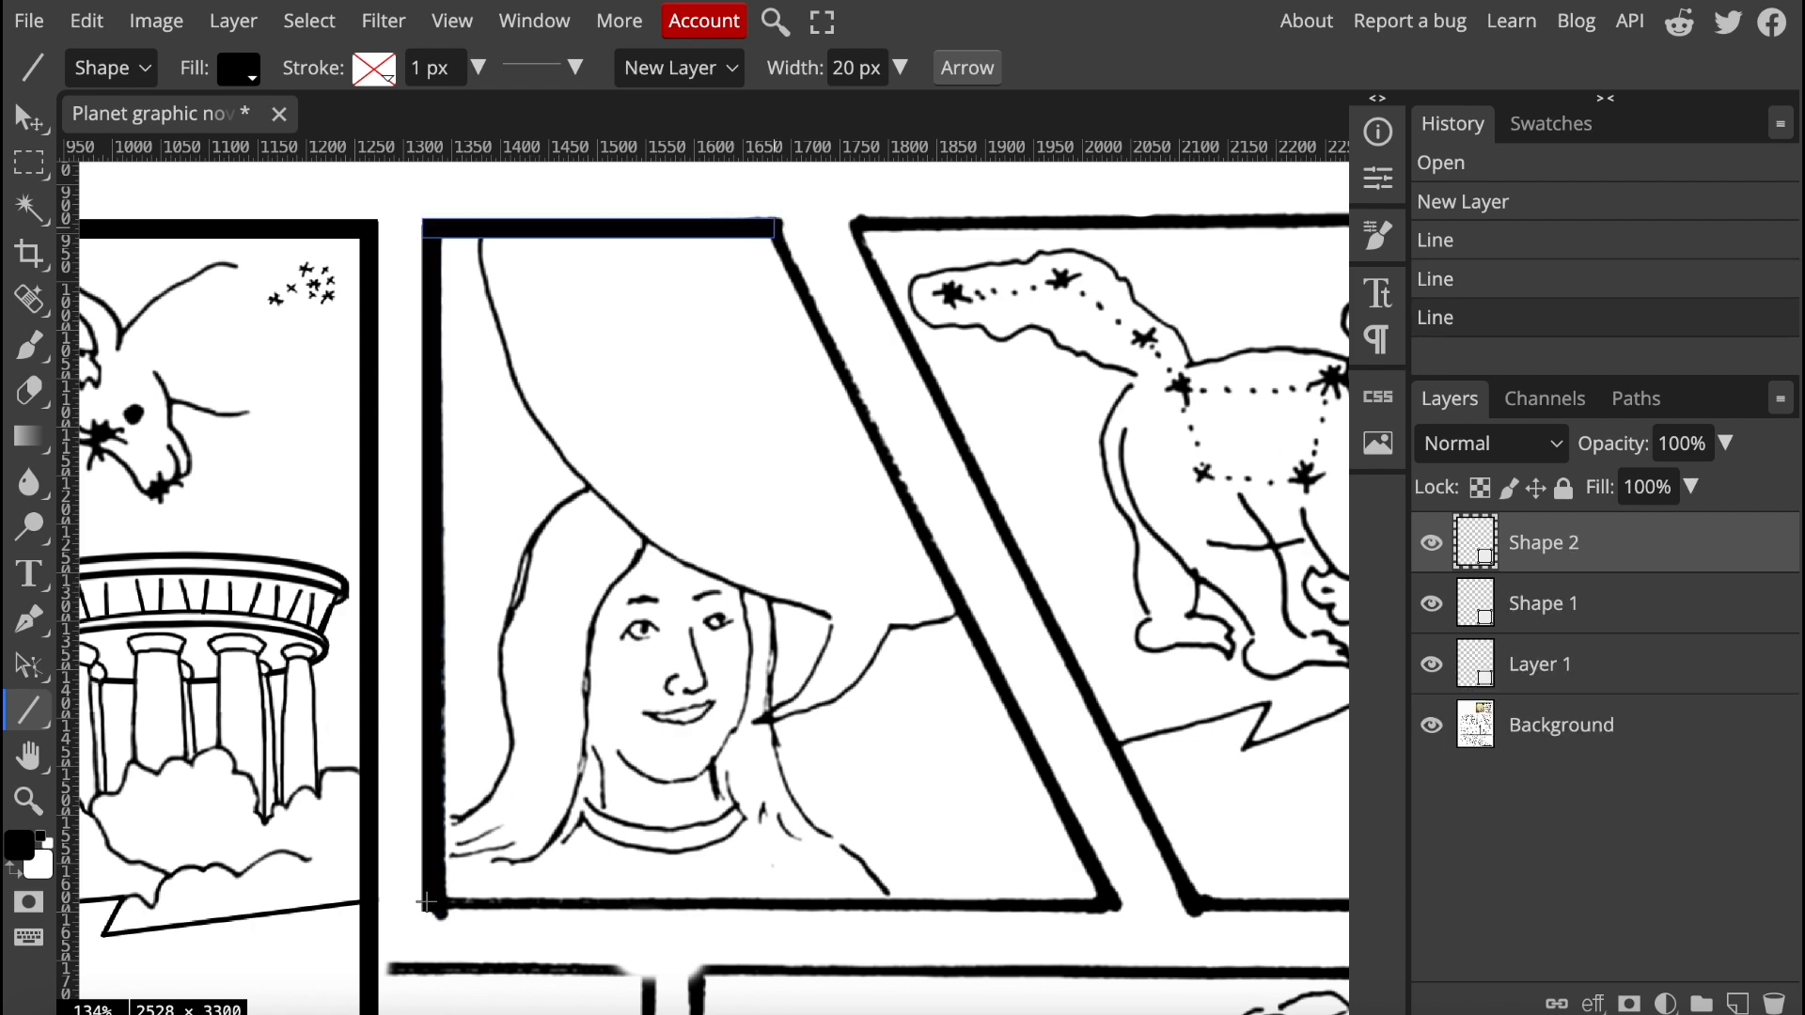
left_click_drag(422, 905, 1129, 904)
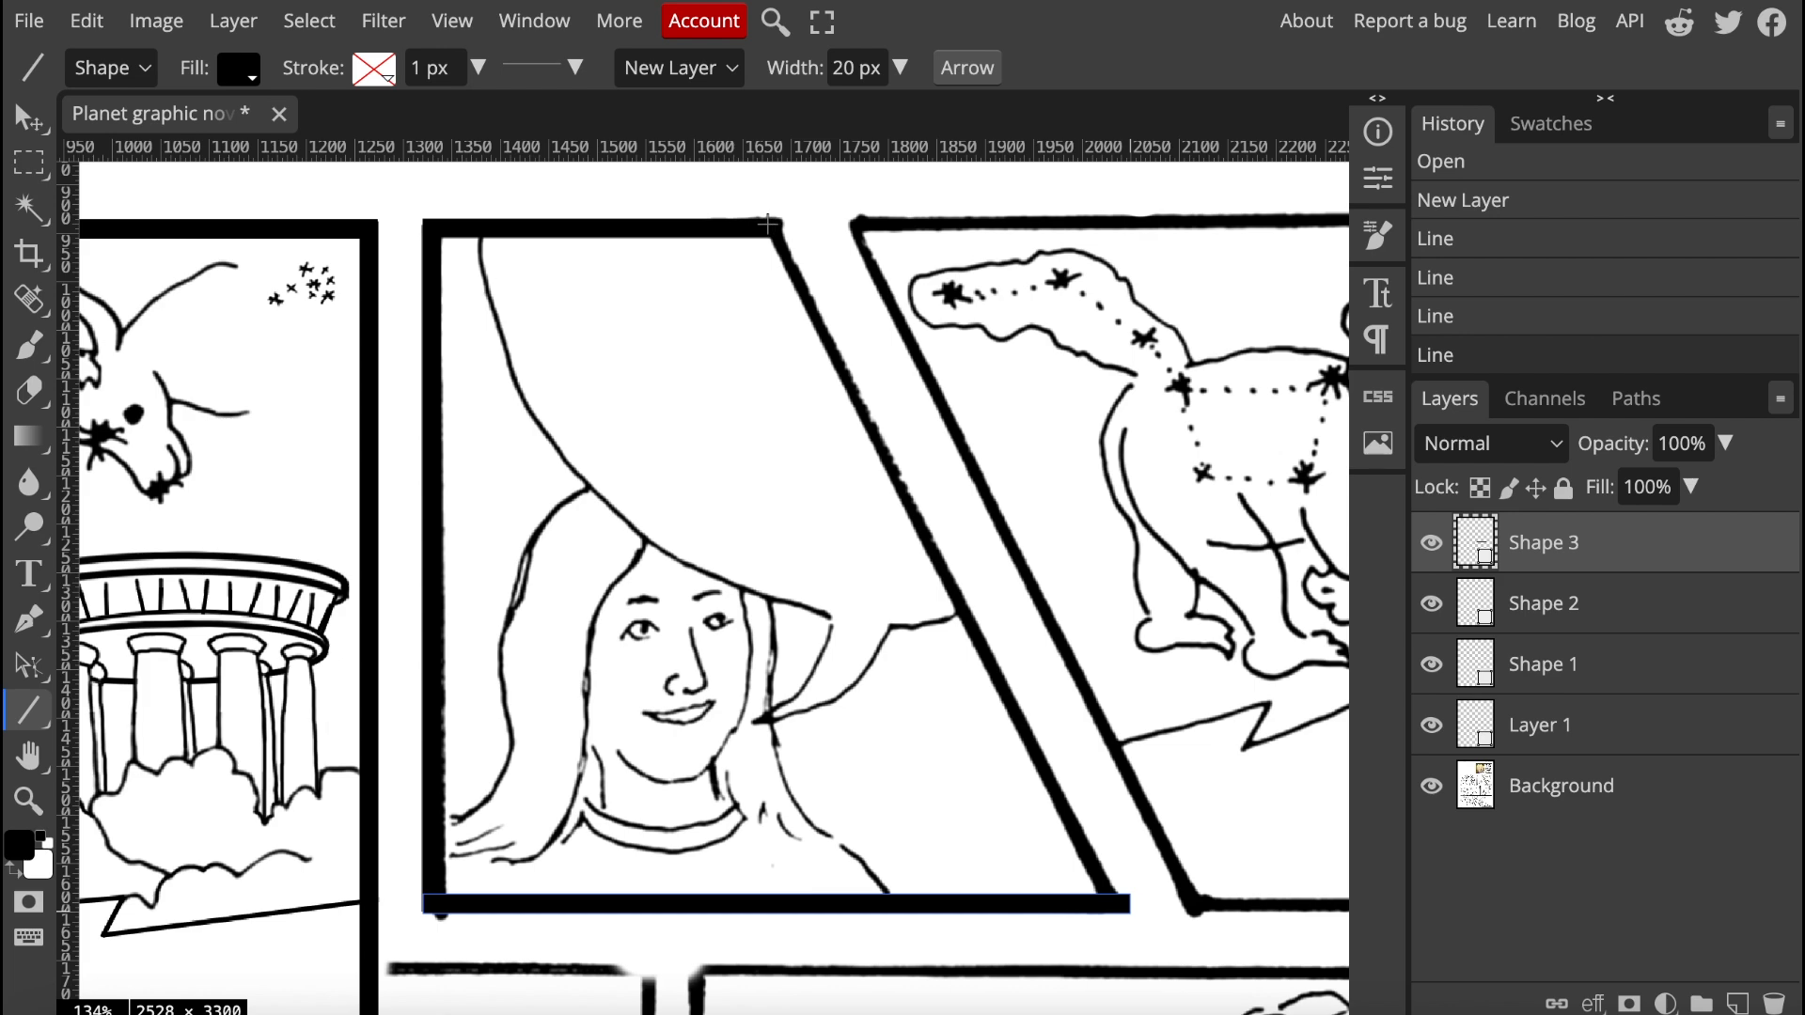
left_click_drag(768, 221, 1117, 912)
Draw black 20 px wide lines over all four borders of the bear panel, including its slanted left edge
scroll(1107, 878, "right", 6)
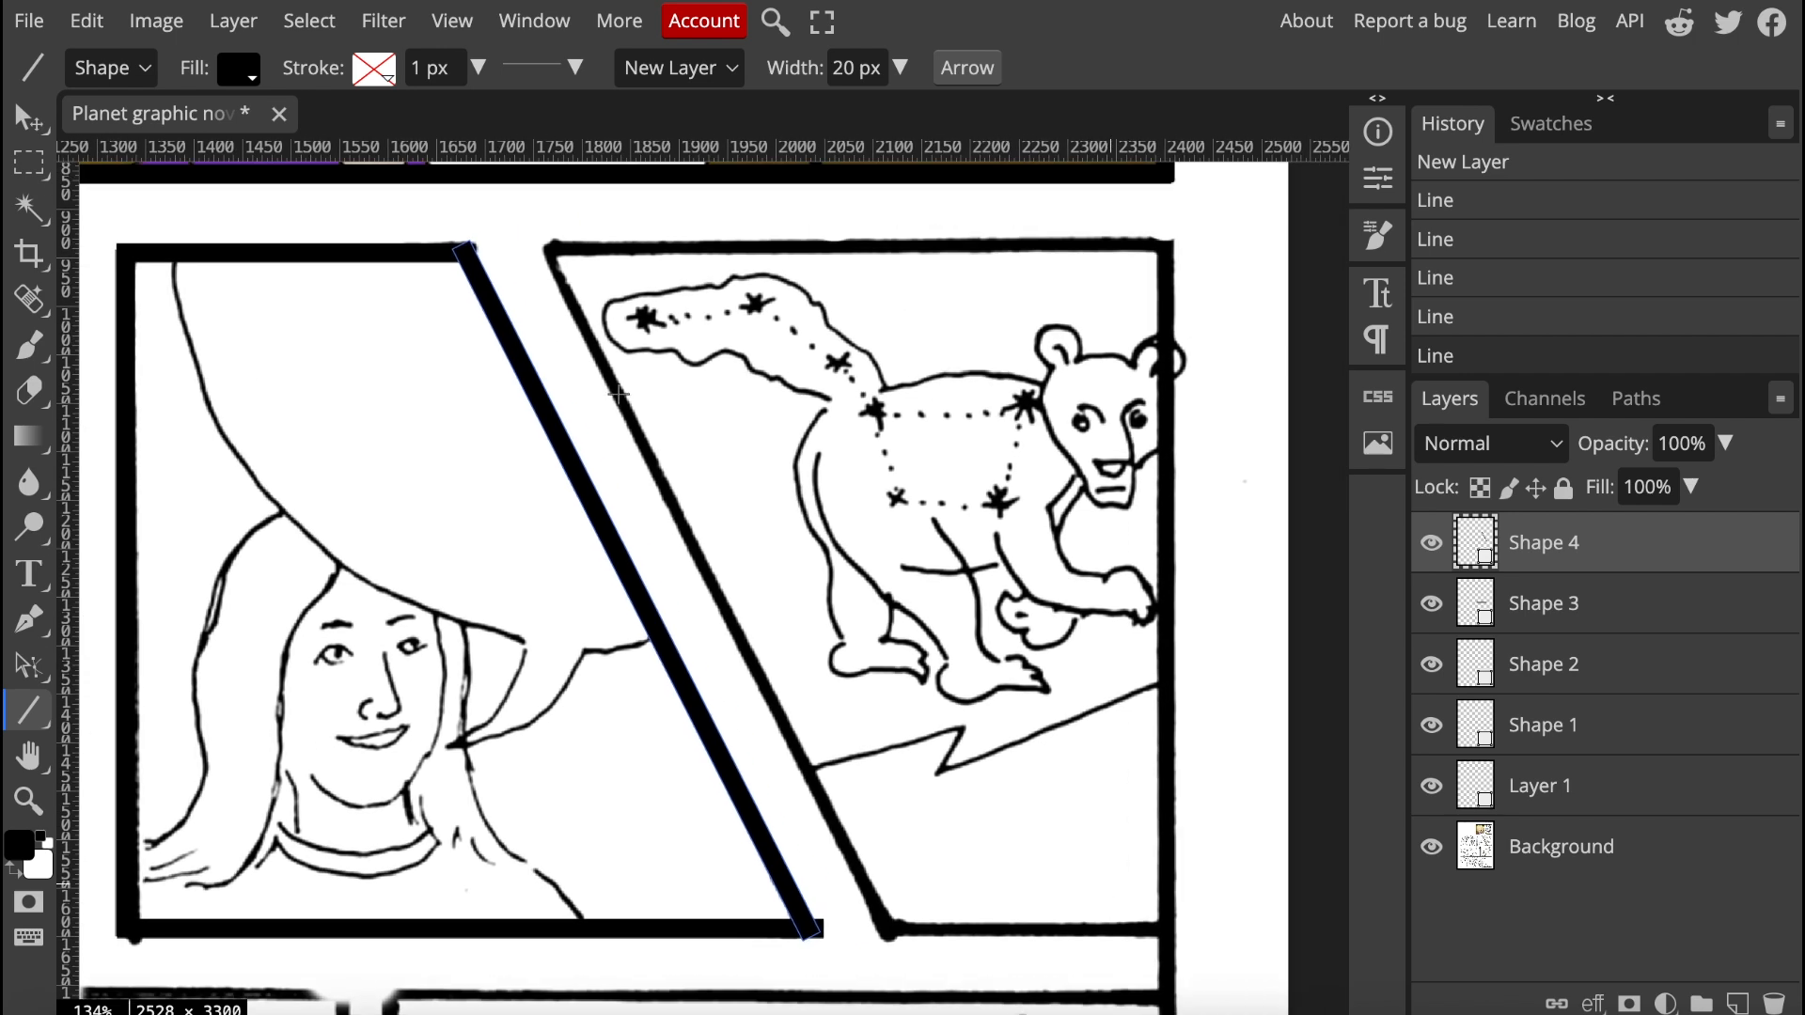
left_click_drag(532, 256, 880, 940)
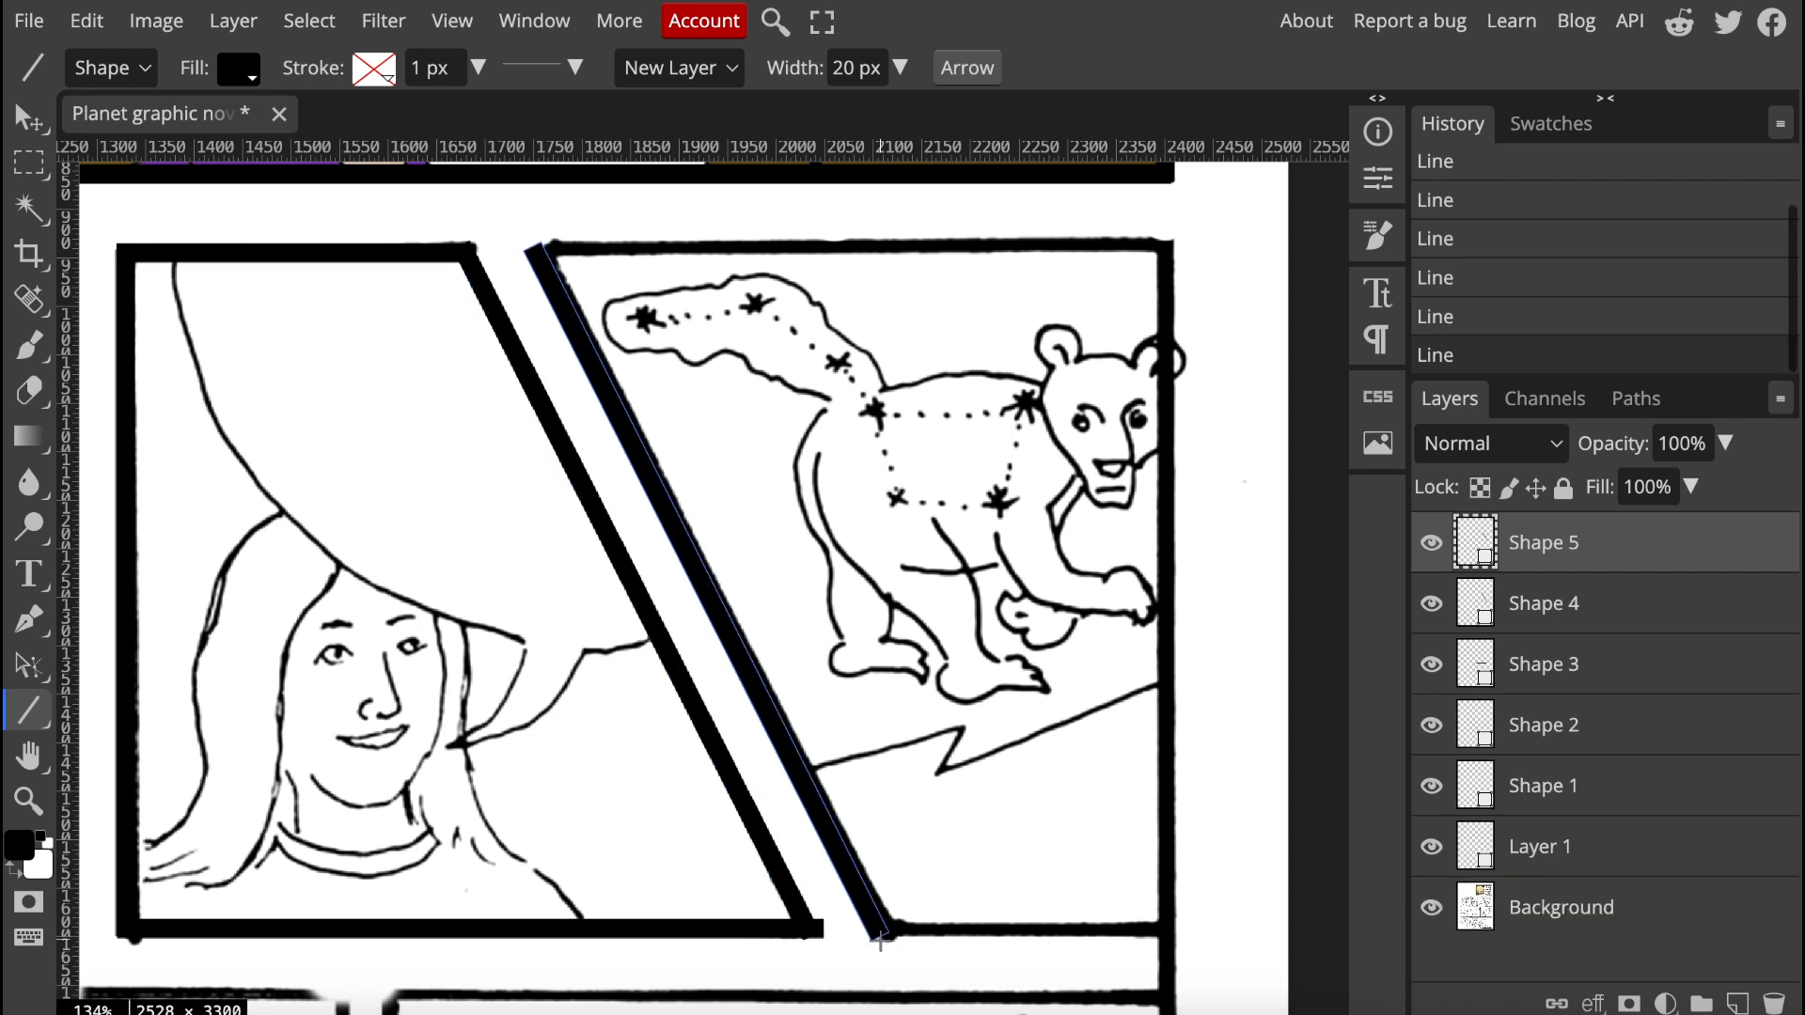
left_click_drag(820, 930, 1166, 998)
left_click_drag(452, 252, 1165, 918)
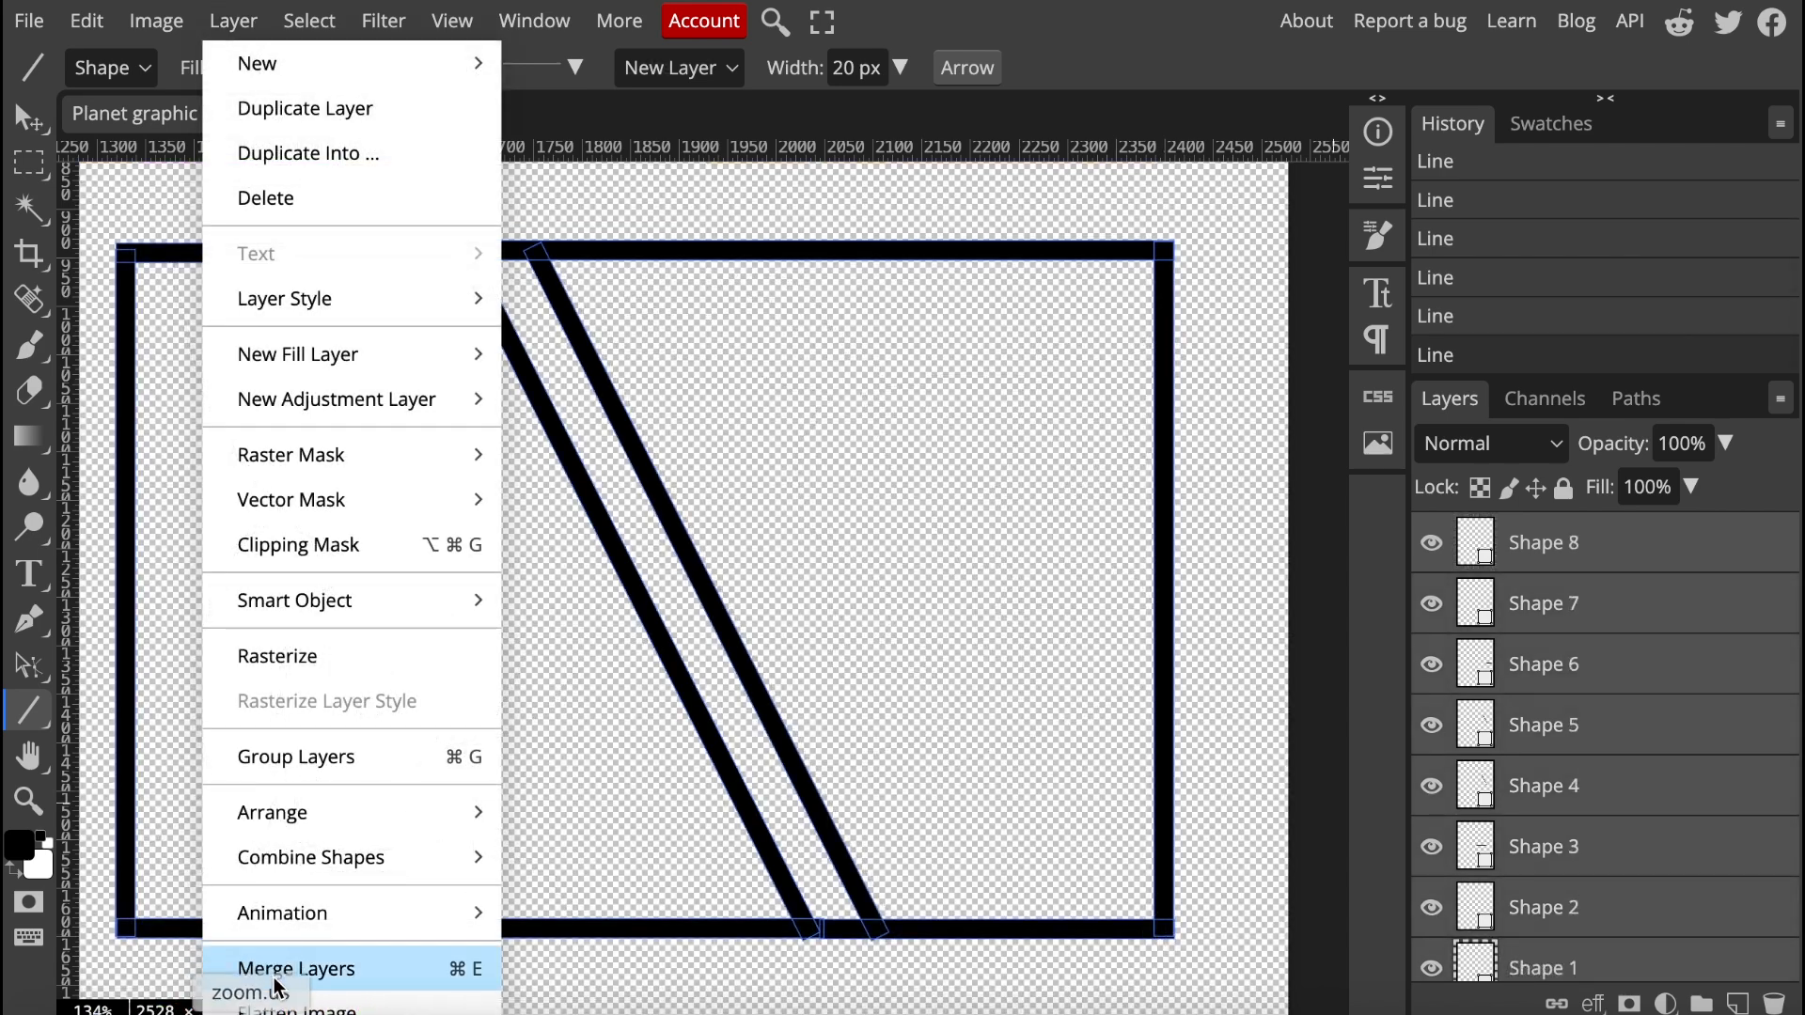
Merge the layers Shape 1 through Shape 8 into one and make Layer 1 and the Background visible again
left_click(299, 971)
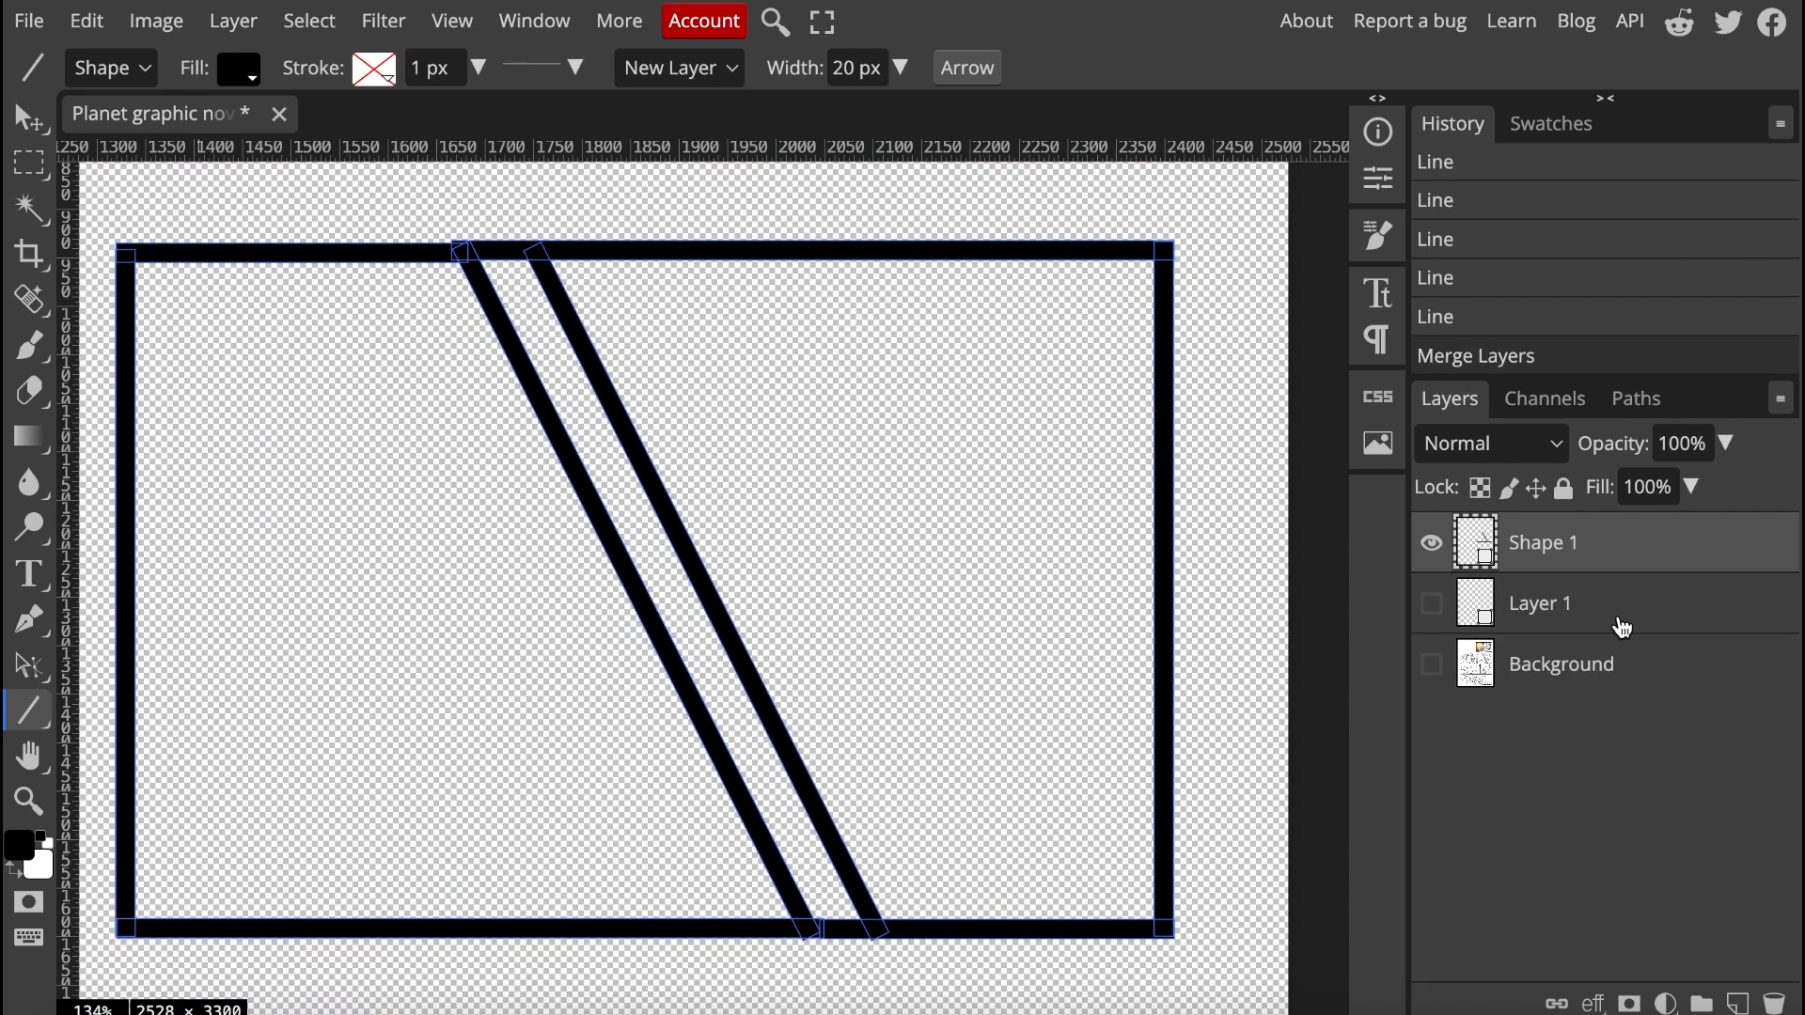
left_click(1571, 612)
left_click(1433, 607)
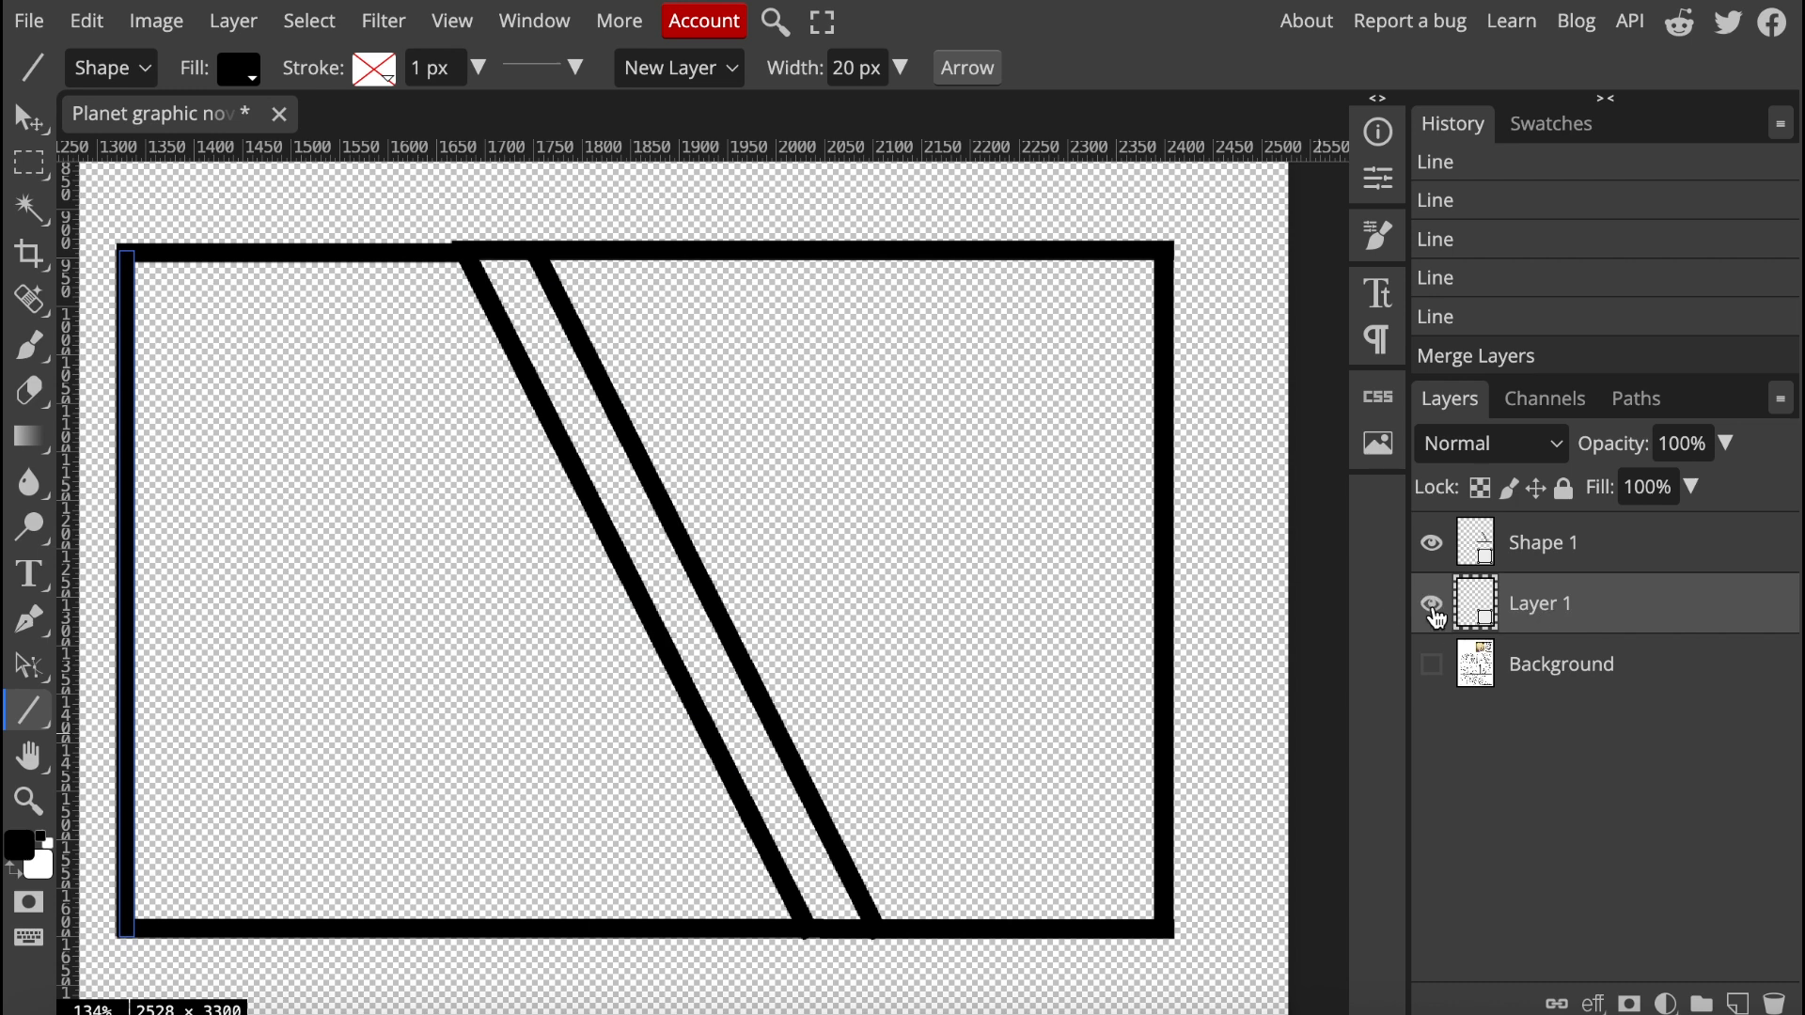
left_click(1433, 667)
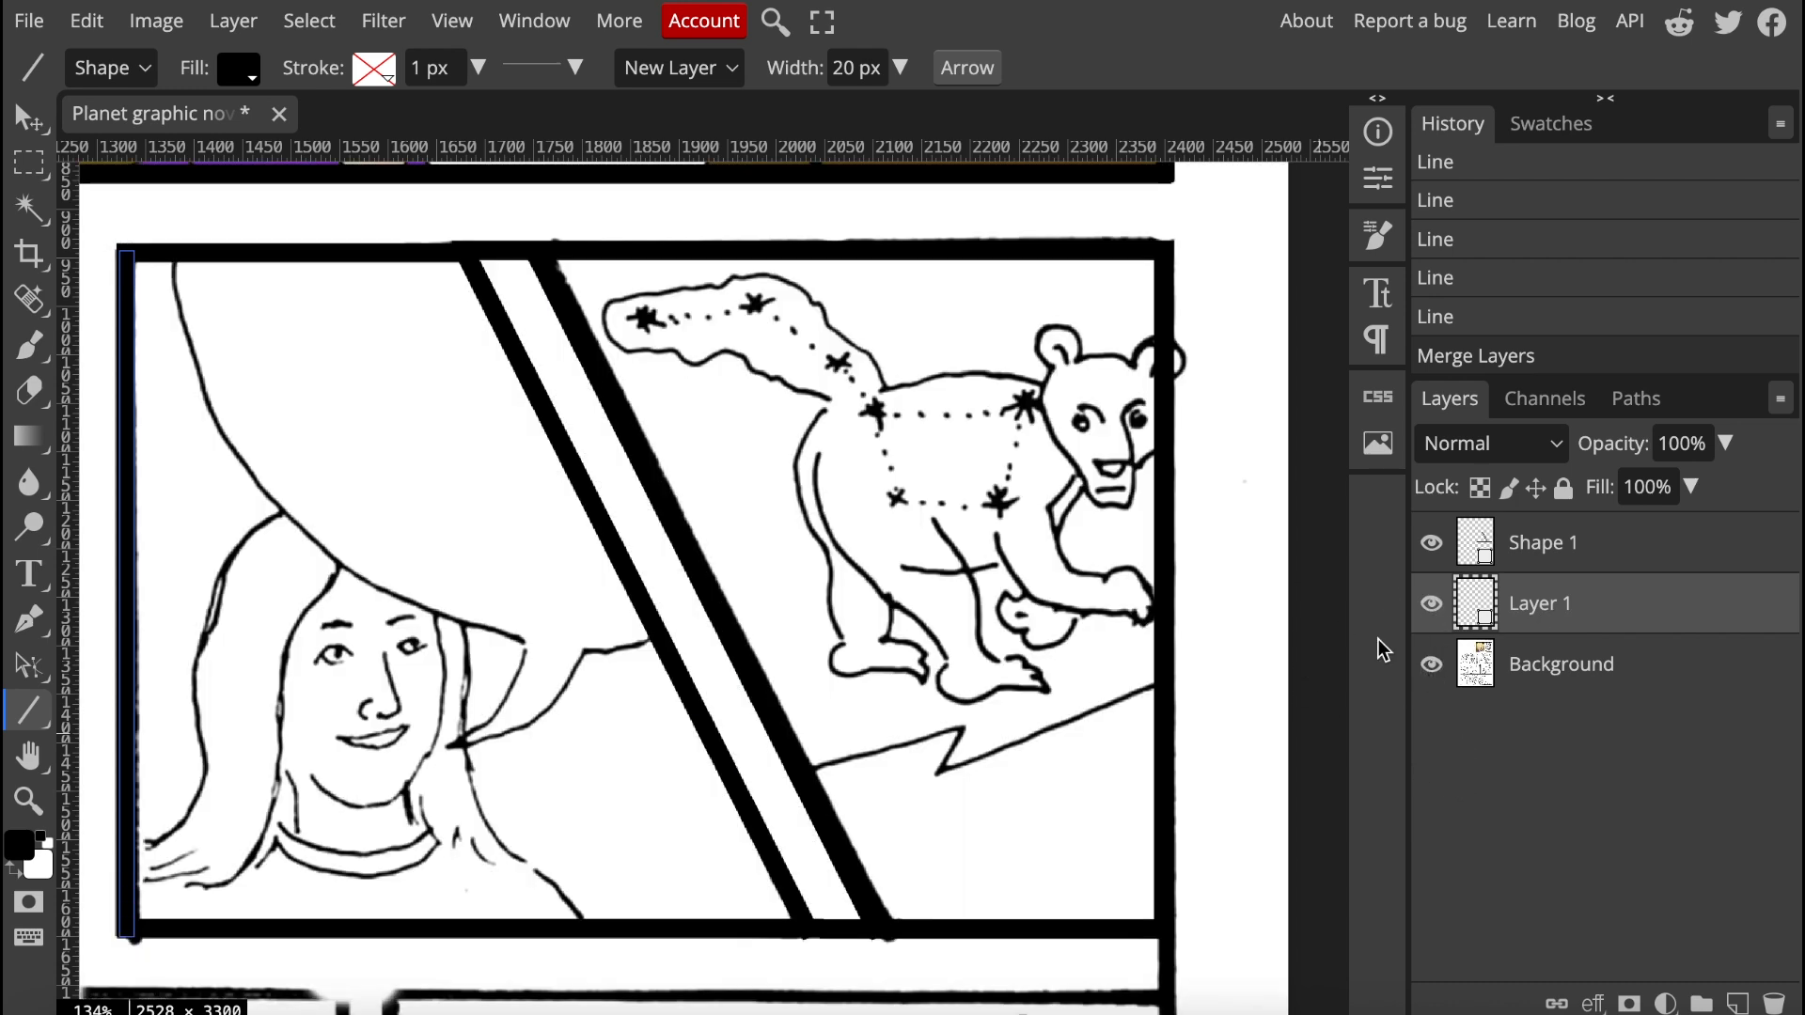
Erase the rough edges and smudges along the right-hand strands of the woman's hair on the Background layer
scroll(818, 589, "left", 4)
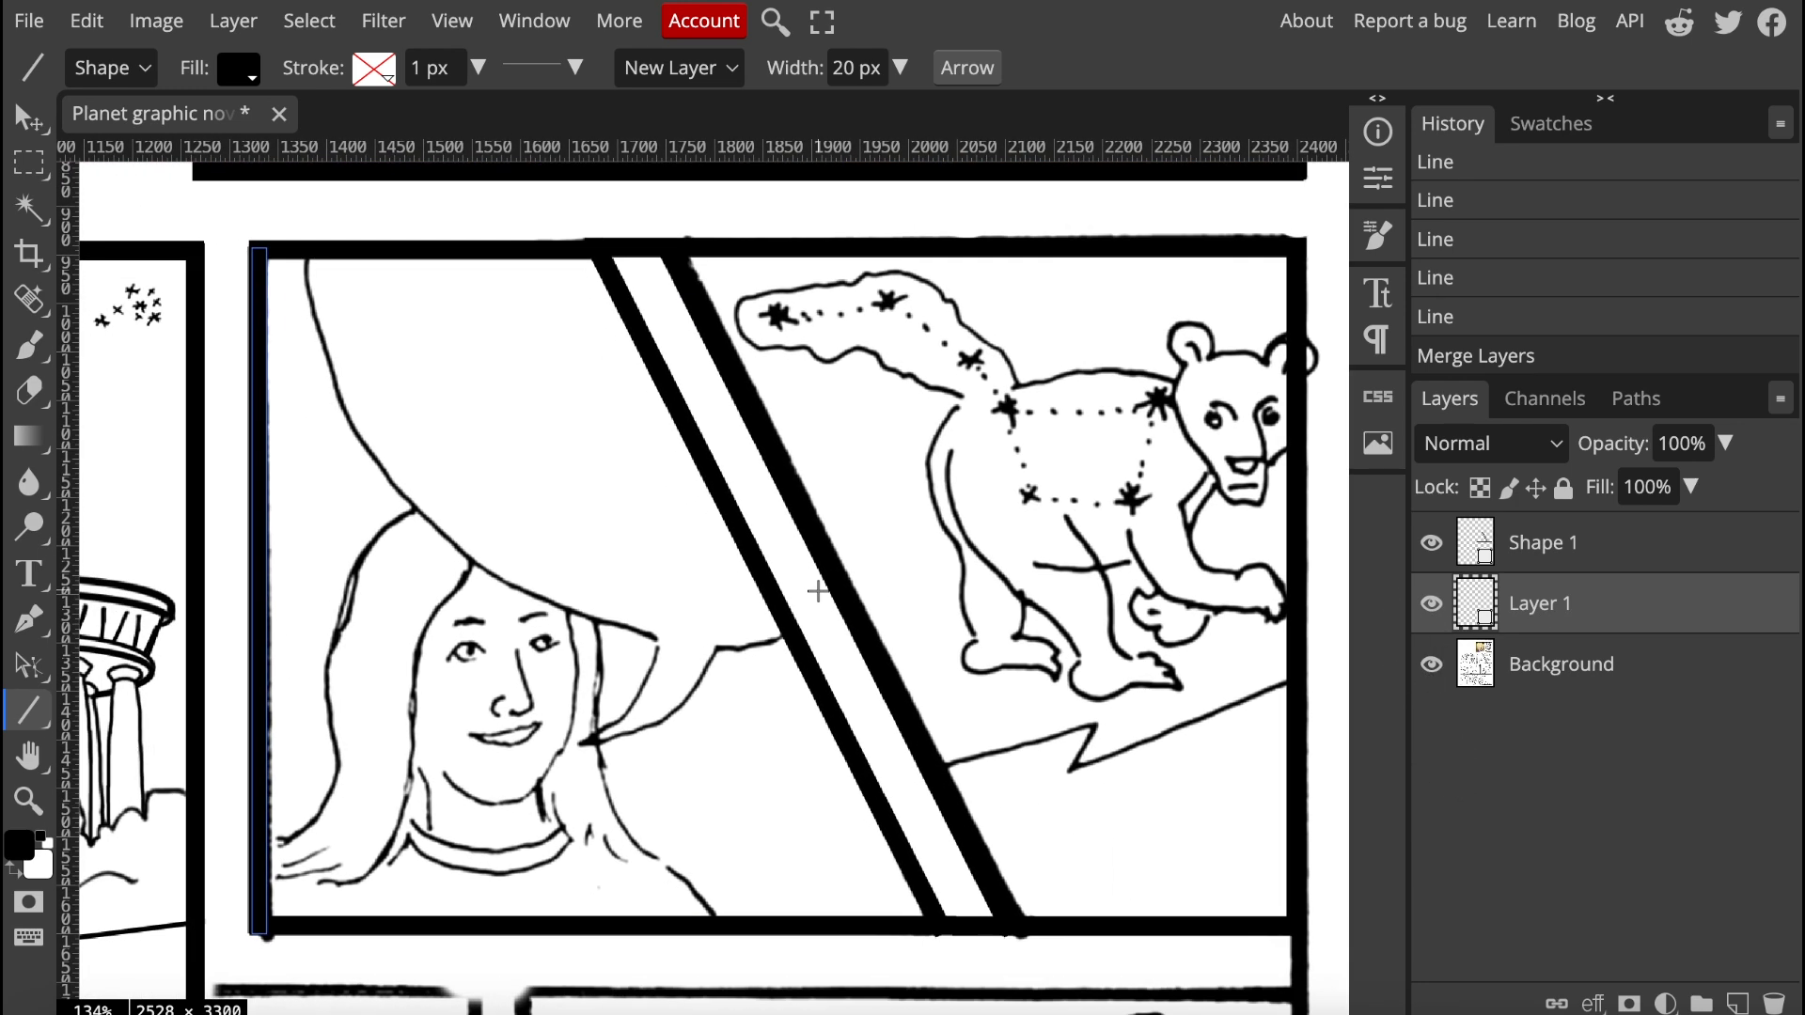
left_click(28, 801)
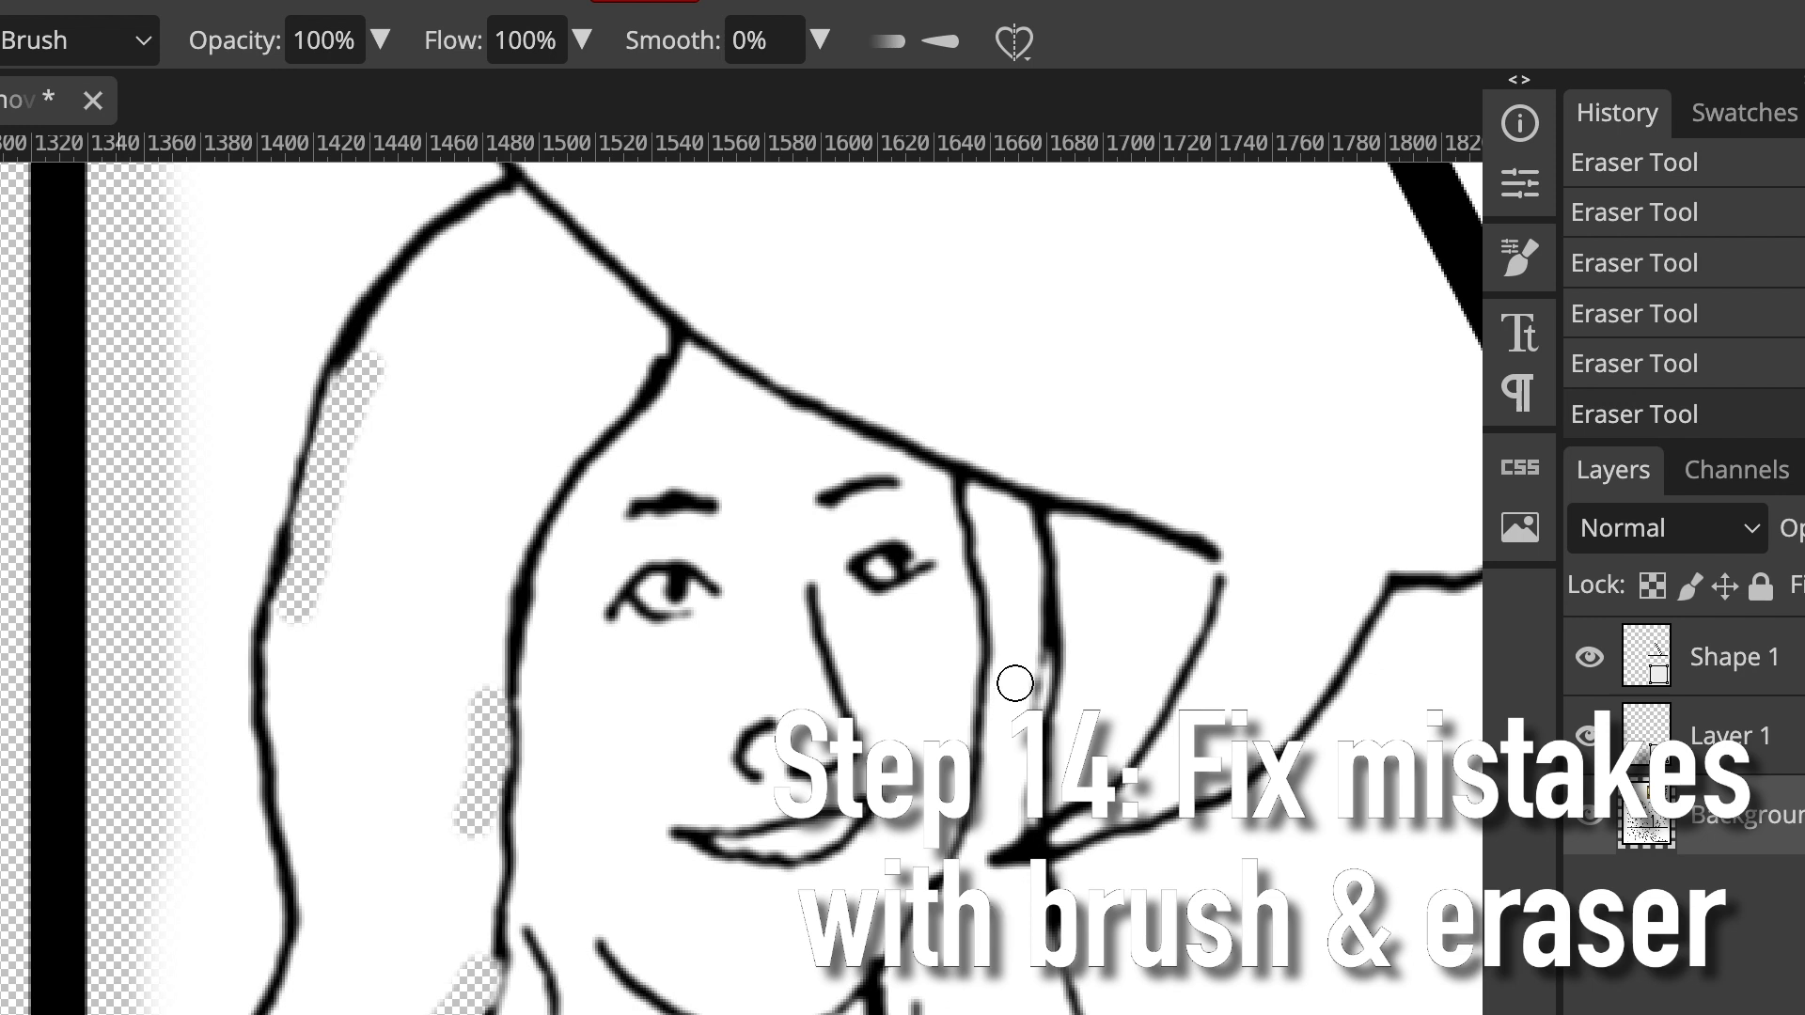
left_click_drag(1036, 645, 1016, 782)
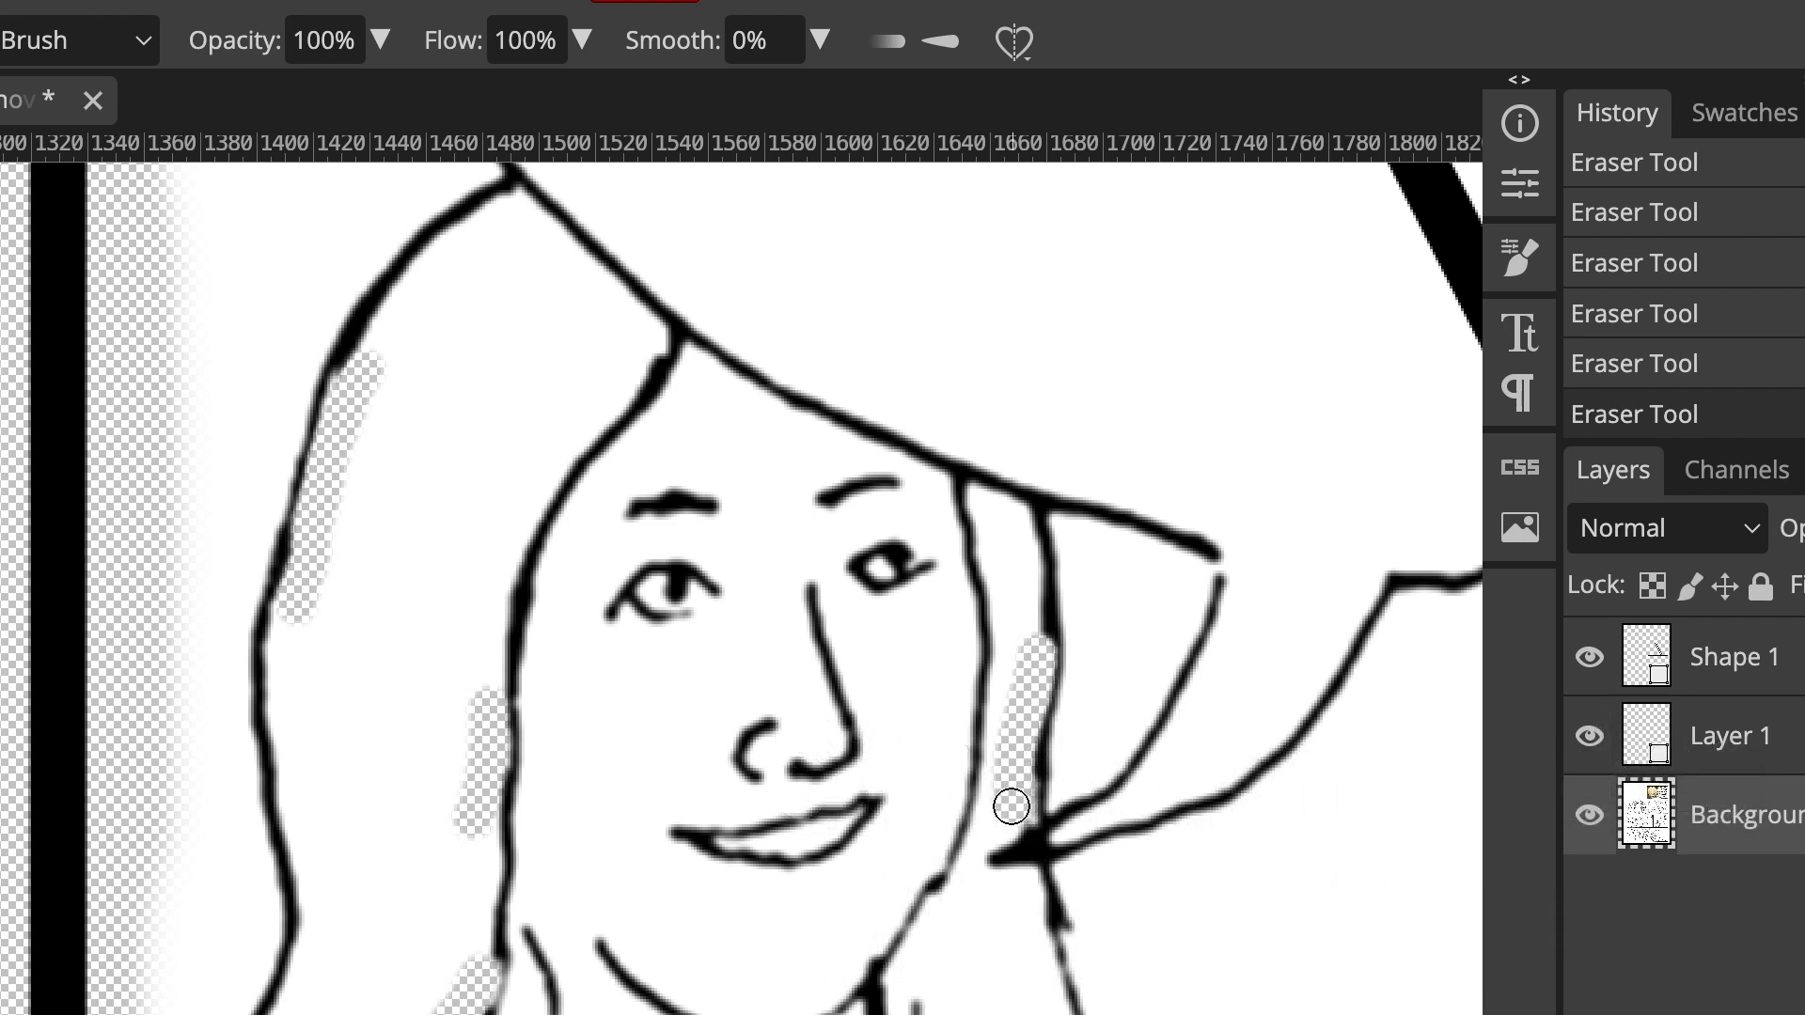
left_click_drag(1080, 934, 1076, 903)
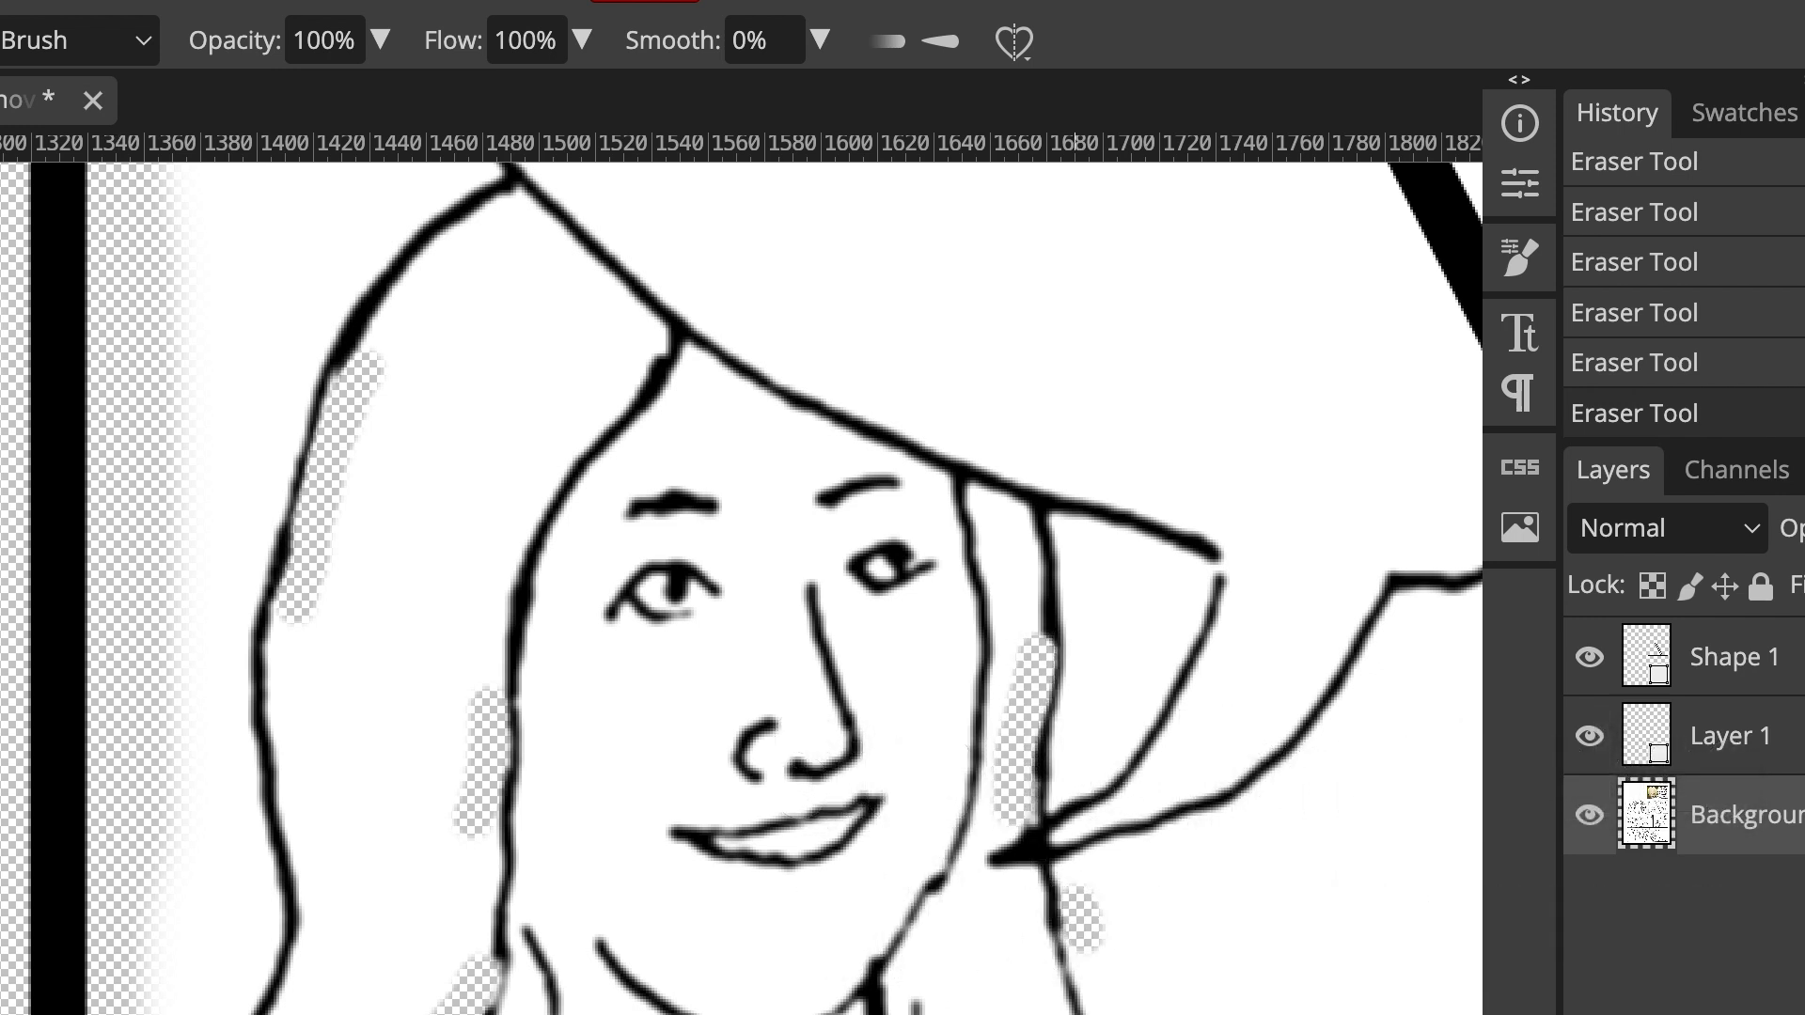